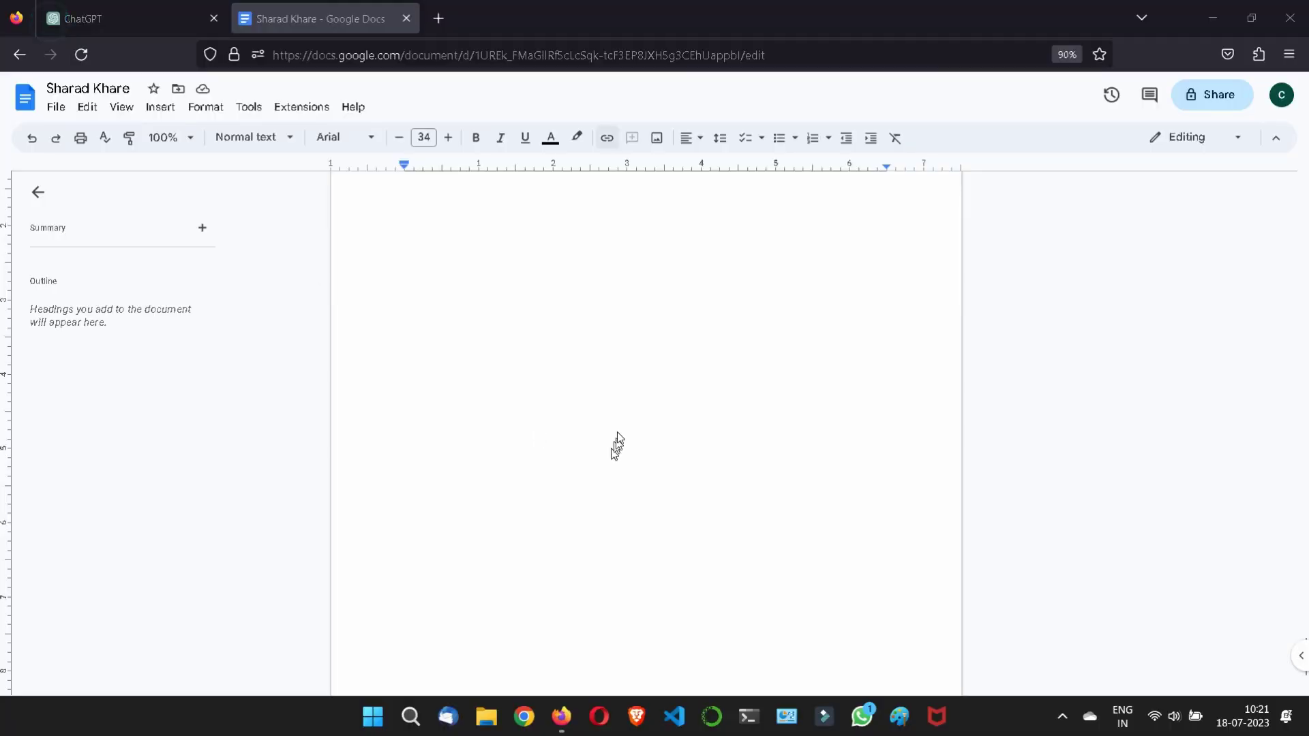
Type 'using chatgpt to find a title or create a title.' at the top of the Google Doc.
{"action": "key", "text": "ctrl+Tab"}
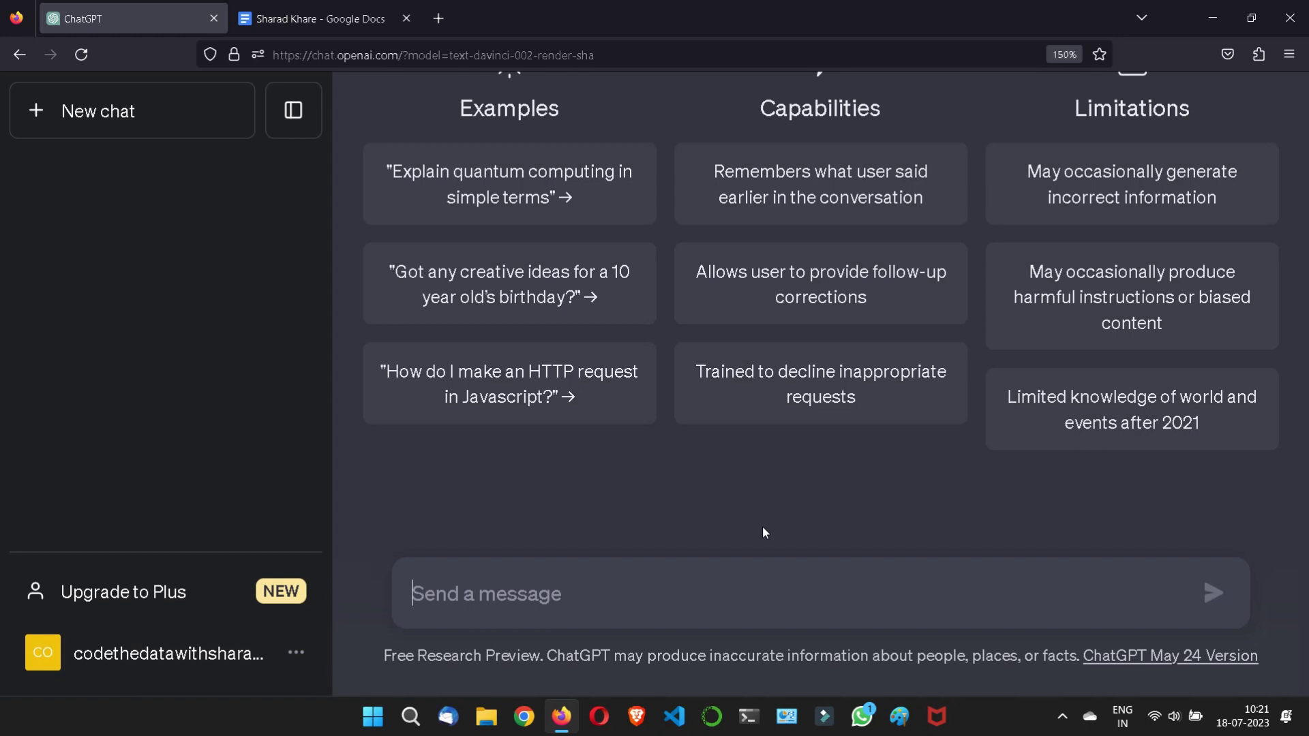
{"action": "left_click", "coordinate": [355, 23]}
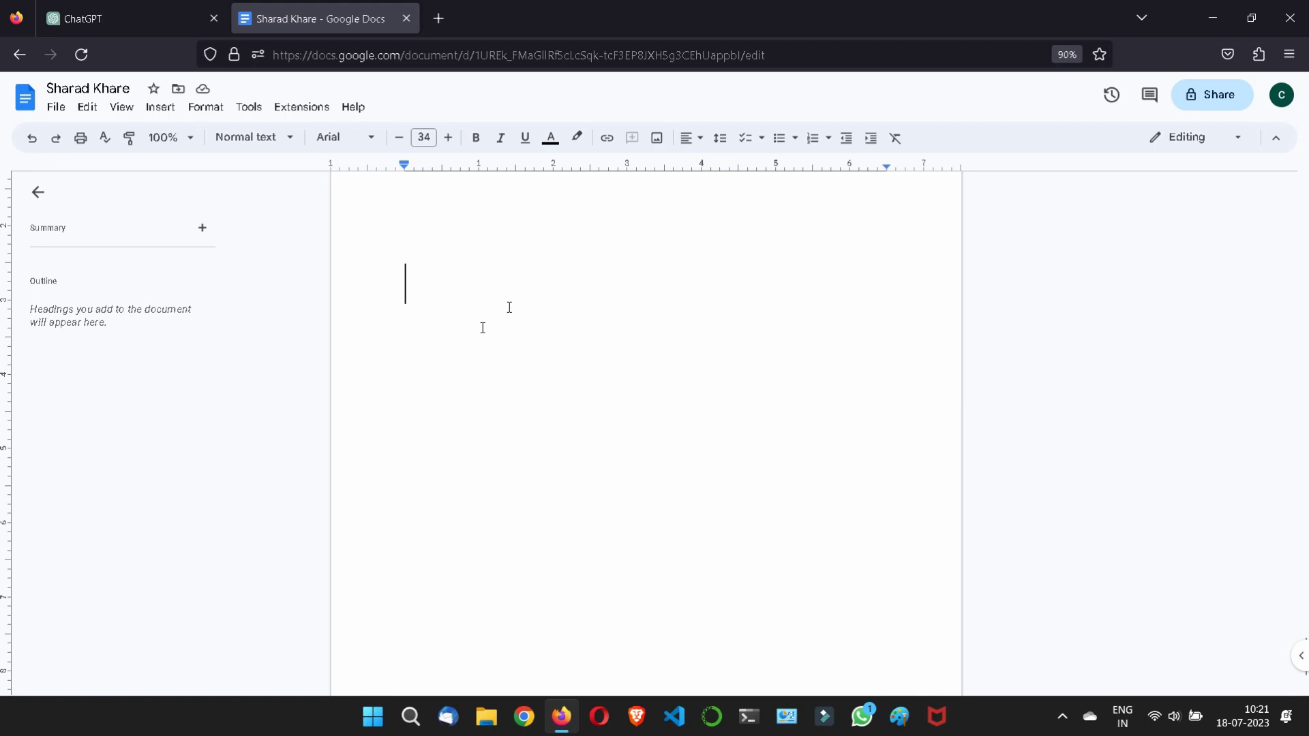
{"action": "type", "text": "using"}
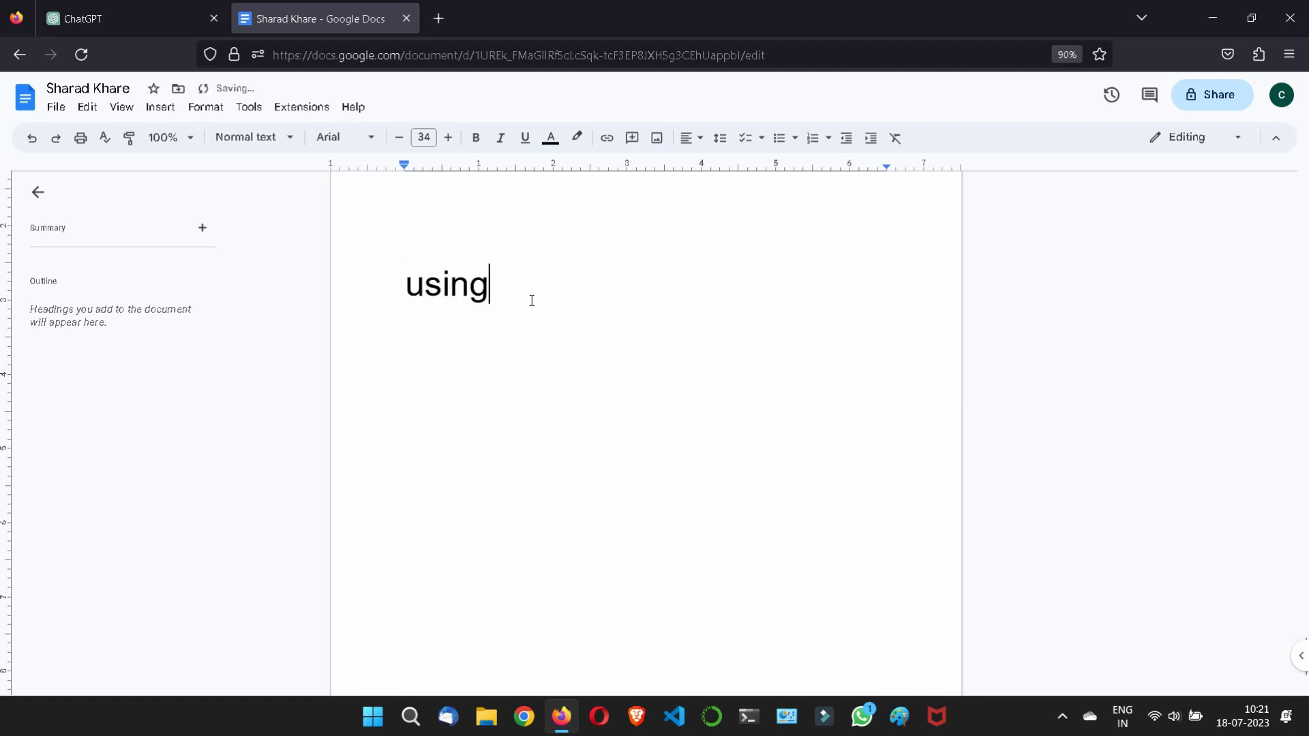
{"action": "type", "text": " chatgpt "}
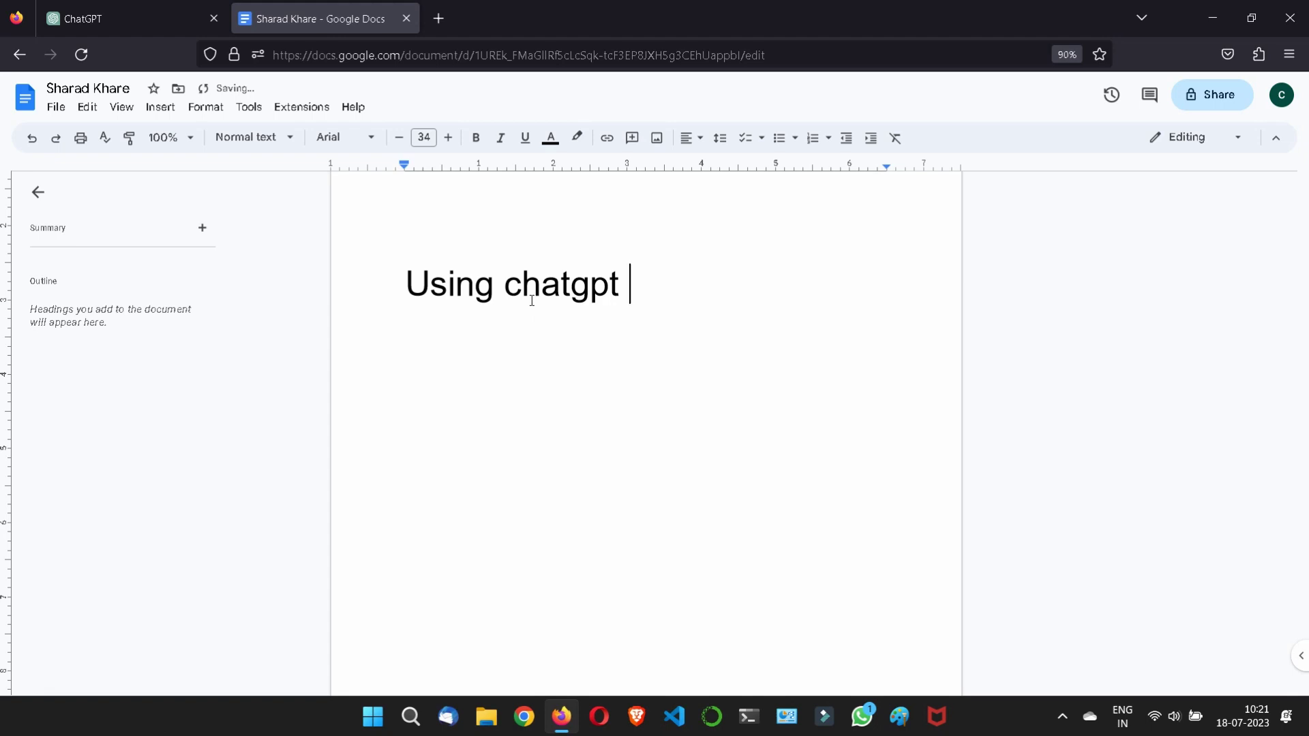
{"action": "type", "text": "to find"}
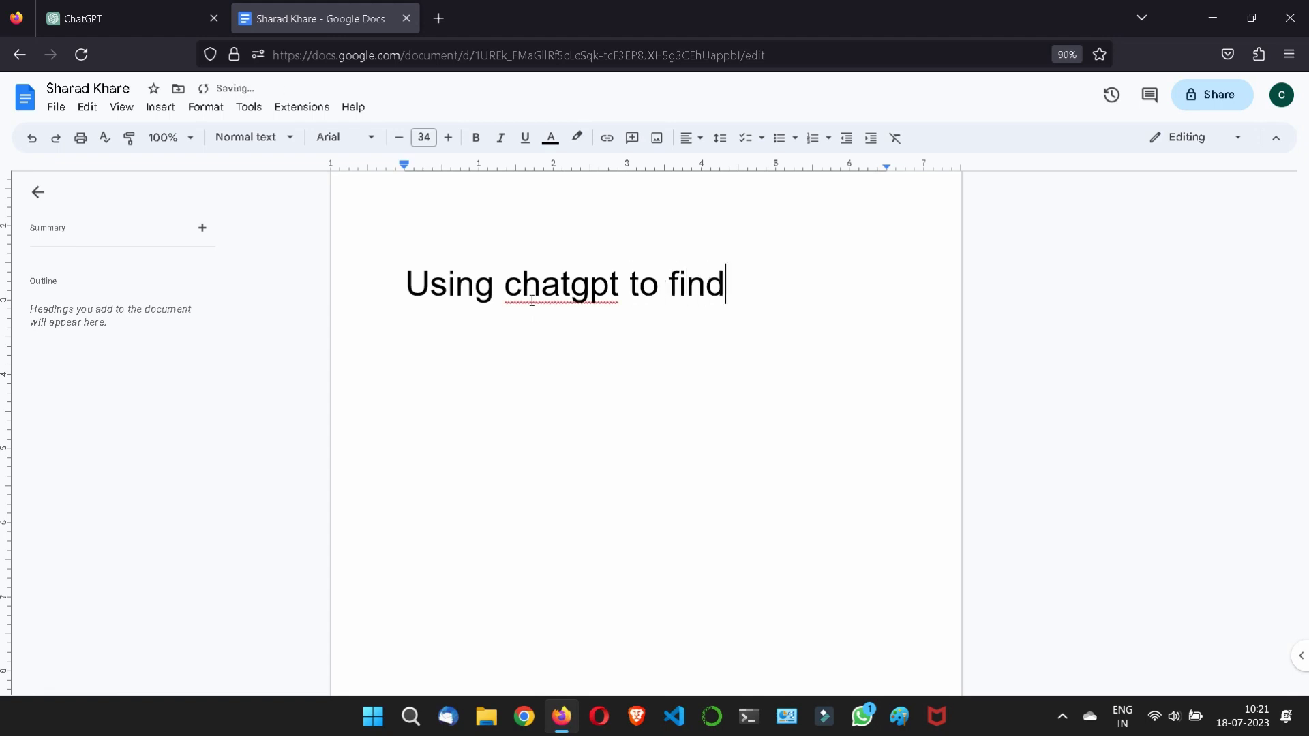
{"action": "type", "text": " a title or cre"}
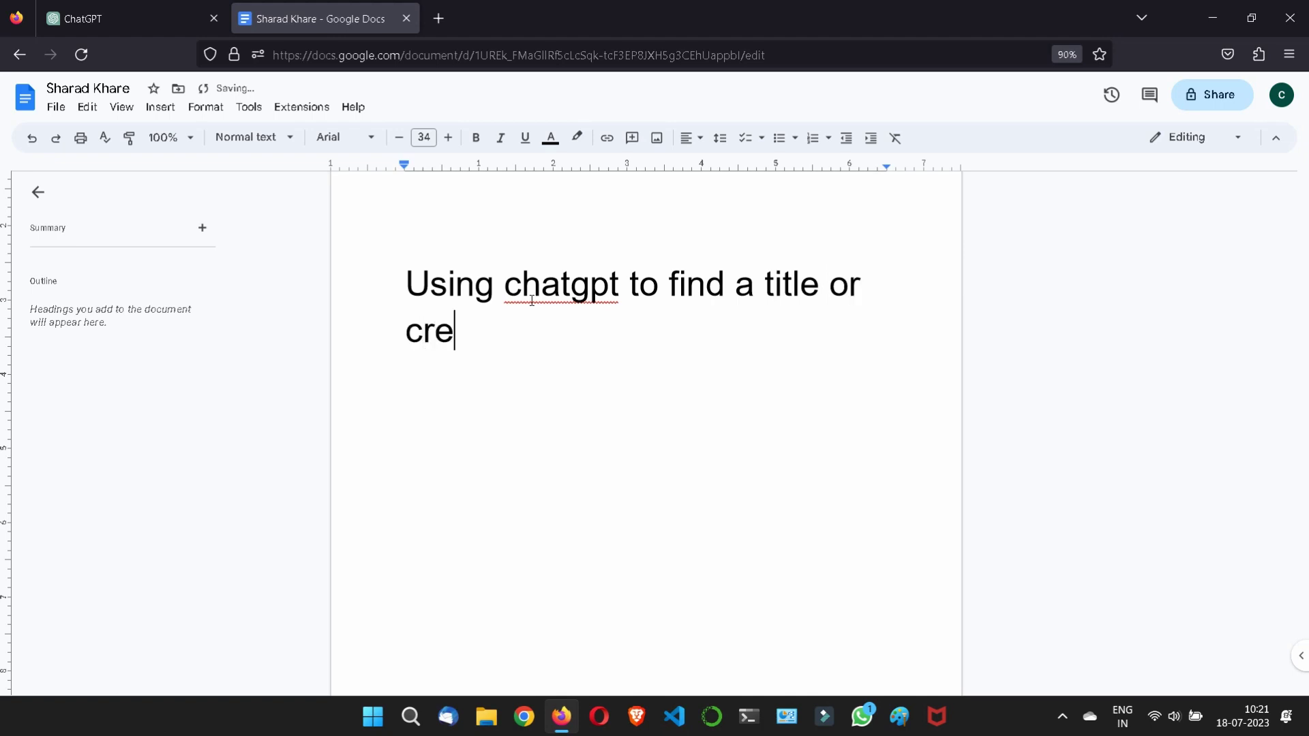
{"action": "type", "text": "ate a title"}
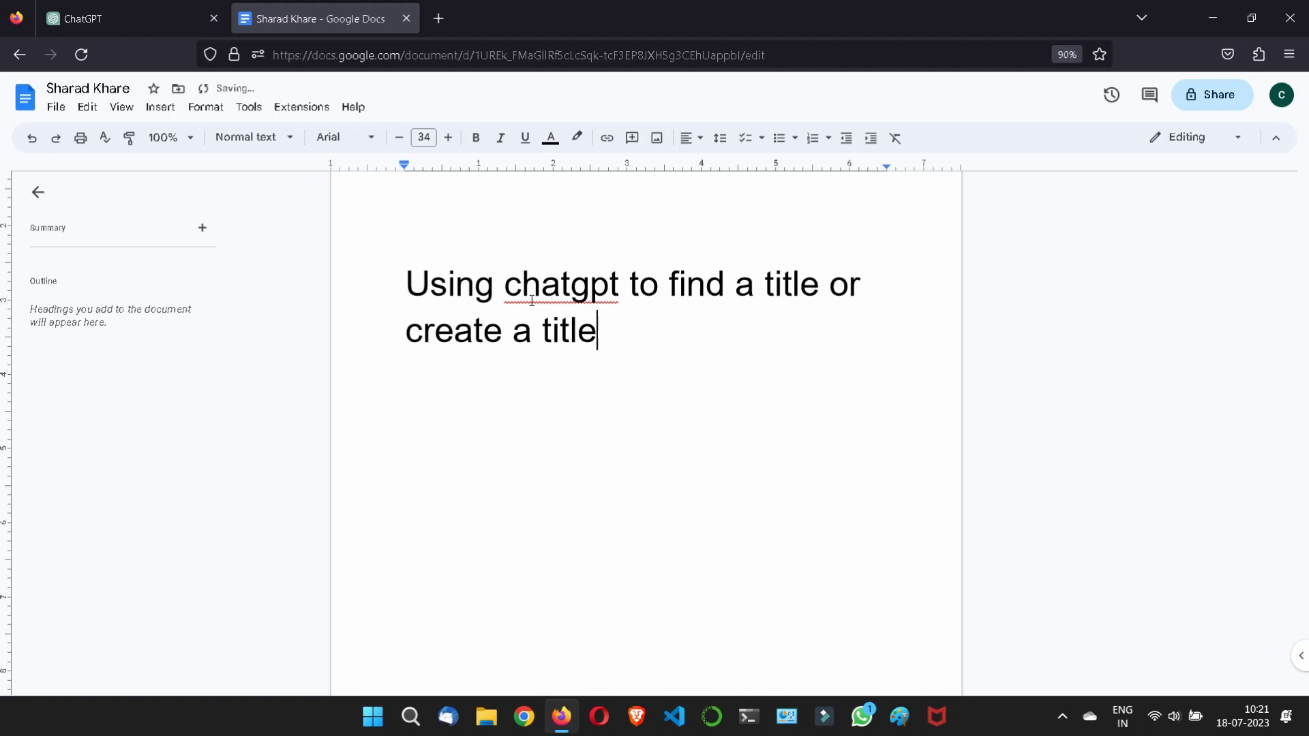
{"action": "type", "text": "."}
Switch to the ChatGPT tab showing the empty new-chat page.
{"action": "left_click", "coordinate": [91, 18]}
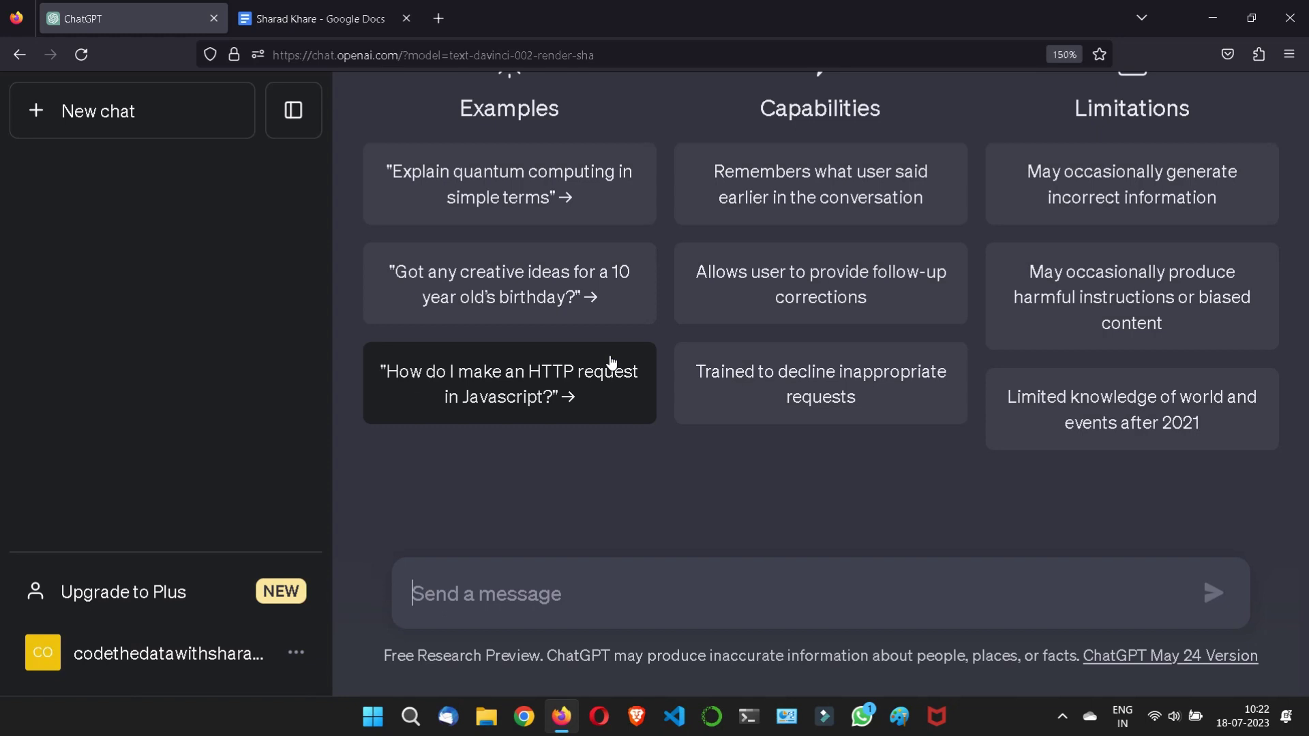
Add numbered item 1, 'Describe the work- context, theme is important.', below the opening sentence.
{"action": "left_click", "coordinate": [292, 17]}
{"action": "key", "text": "Return"}
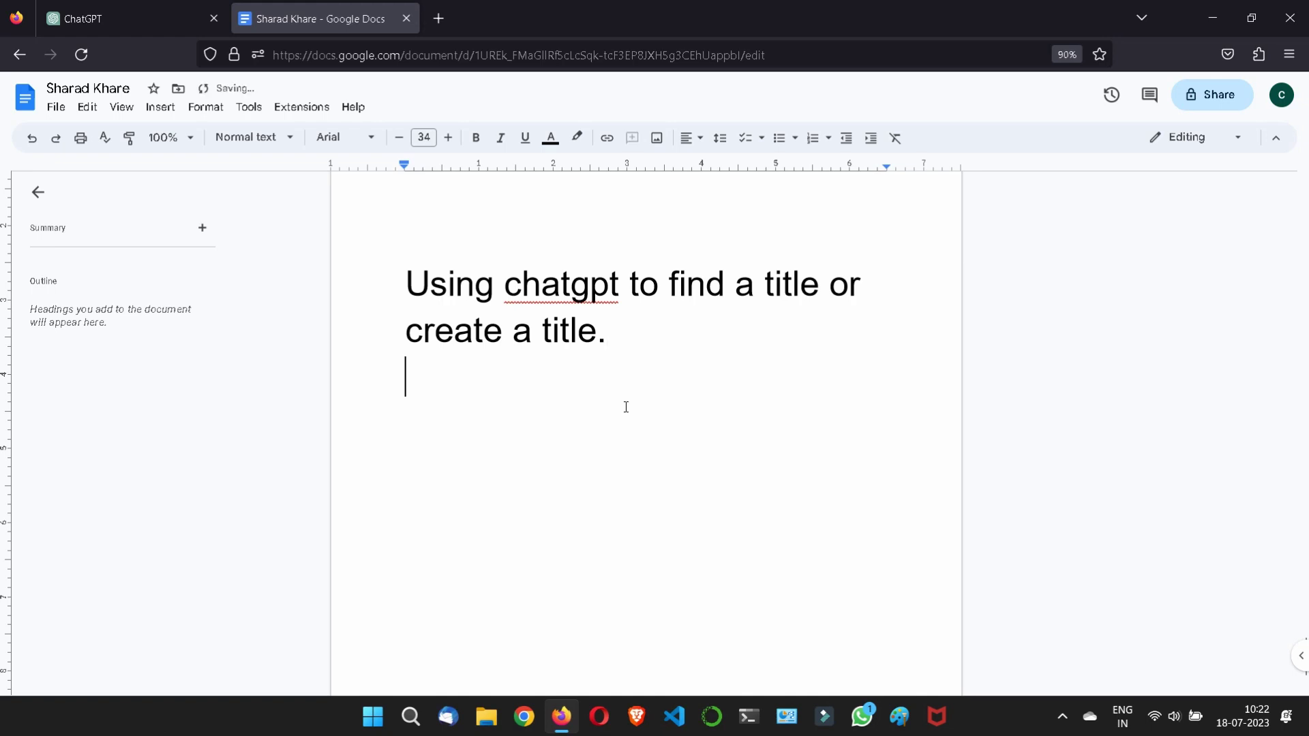
{"action": "left_click", "coordinate": [811, 139]}
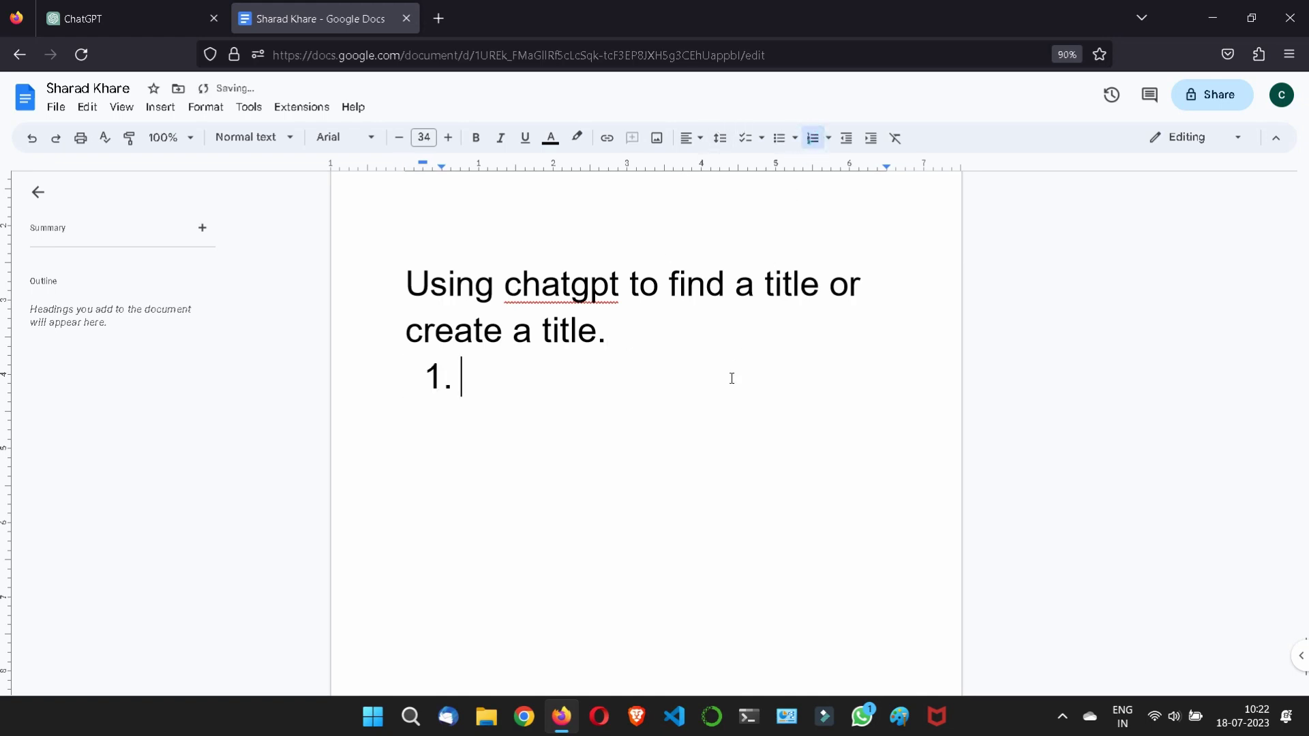
{"action": "type", "text": "desc"}
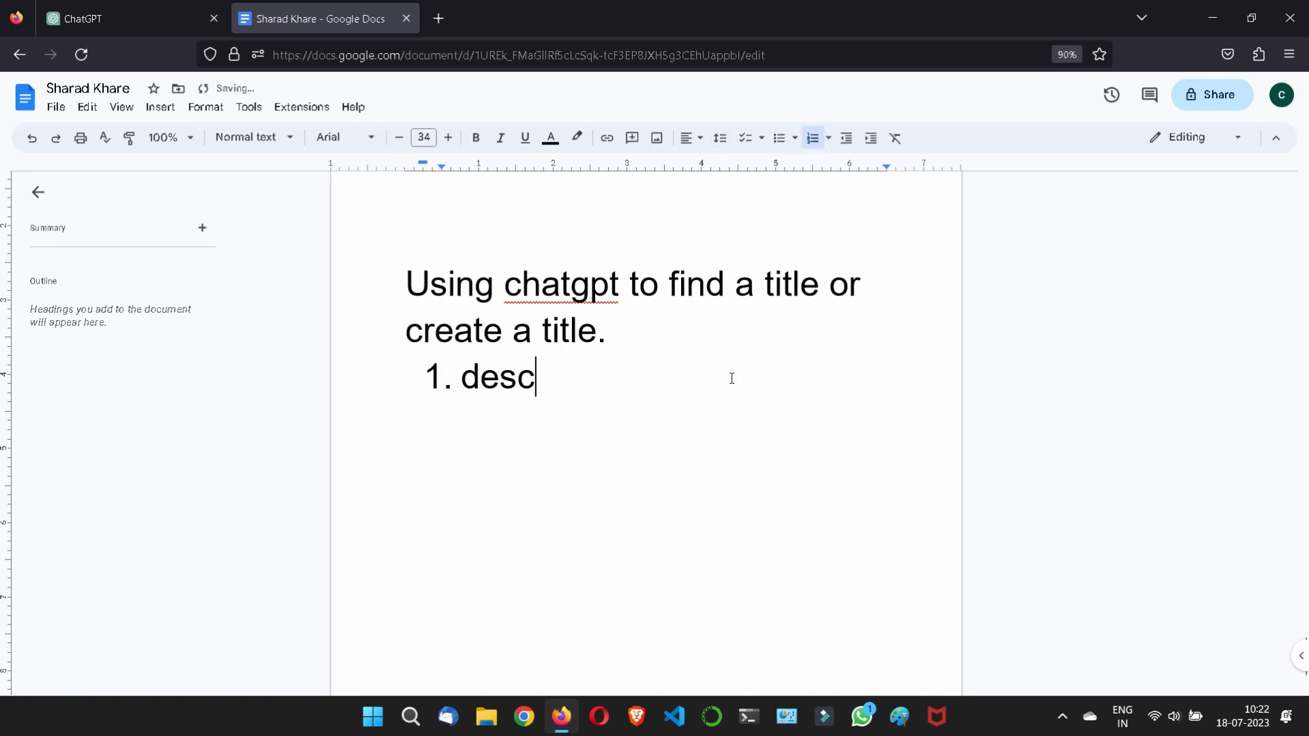
{"action": "type", "text": "ribe the "}
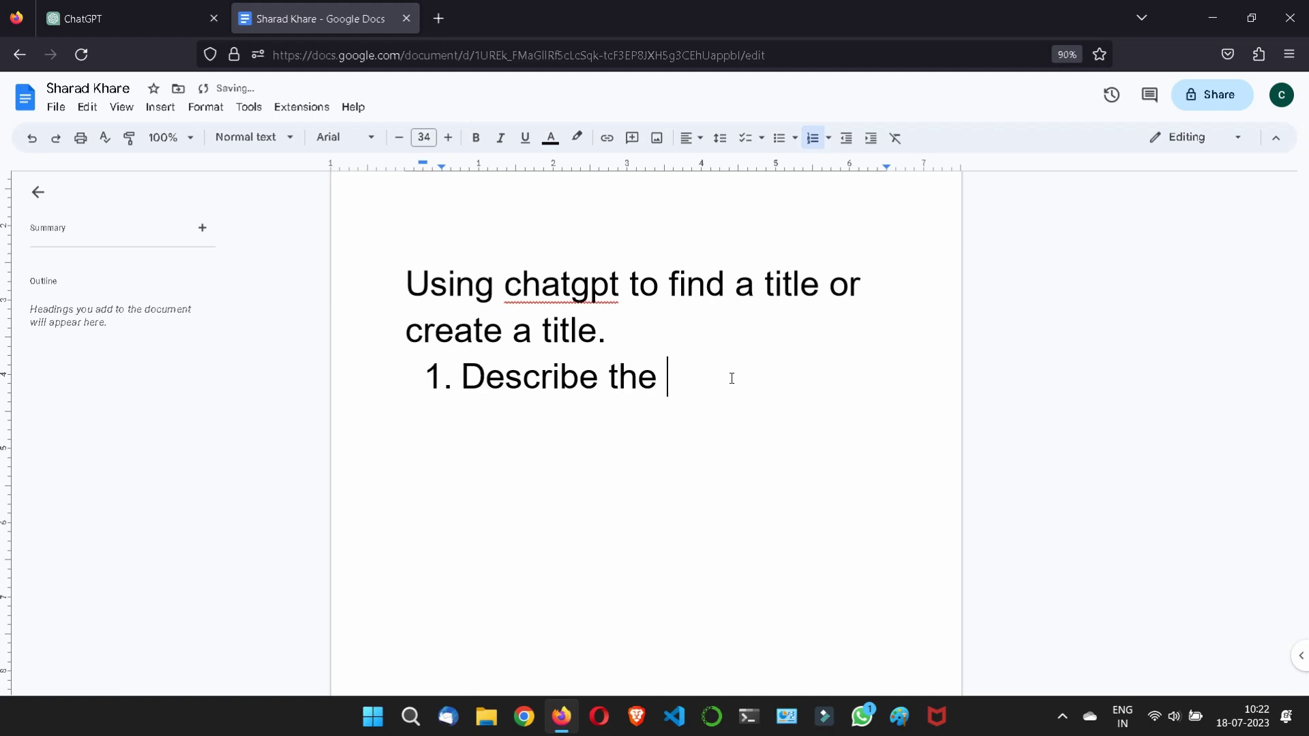
{"action": "type", "text": "work-"}
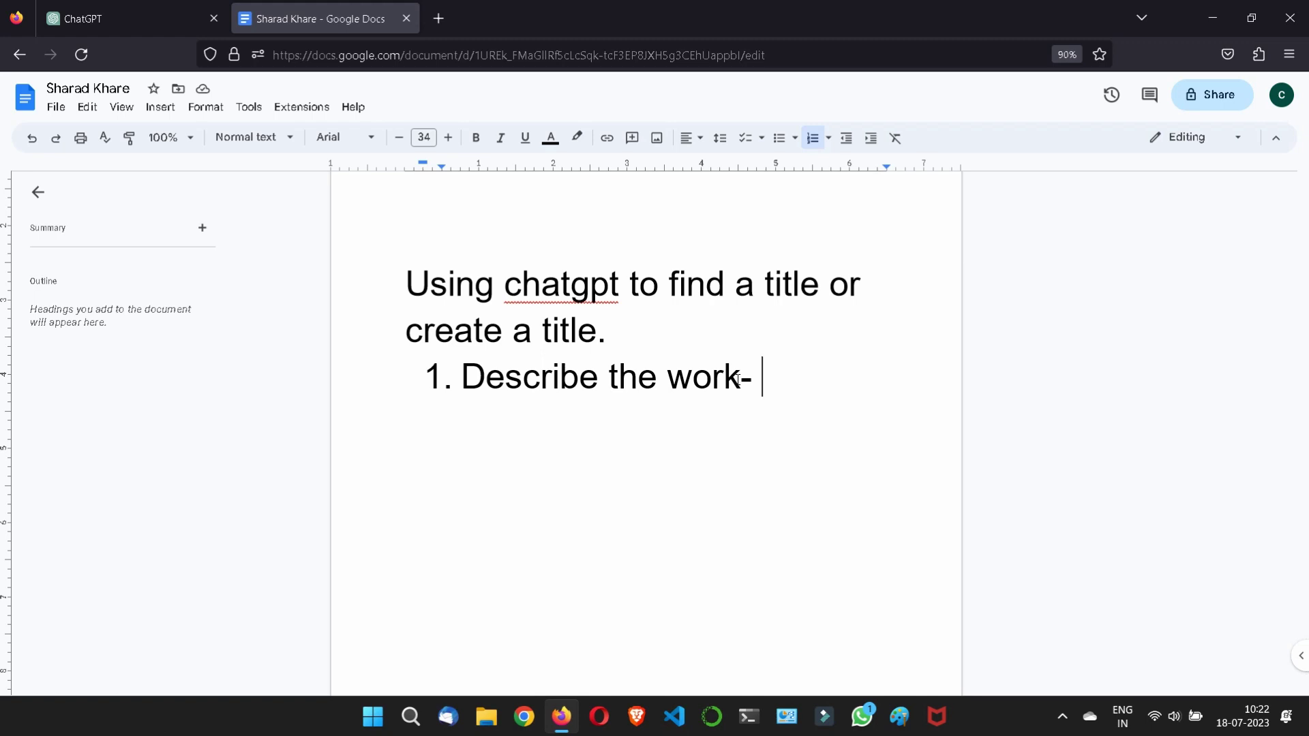
{"action": "type", "text": "context"}
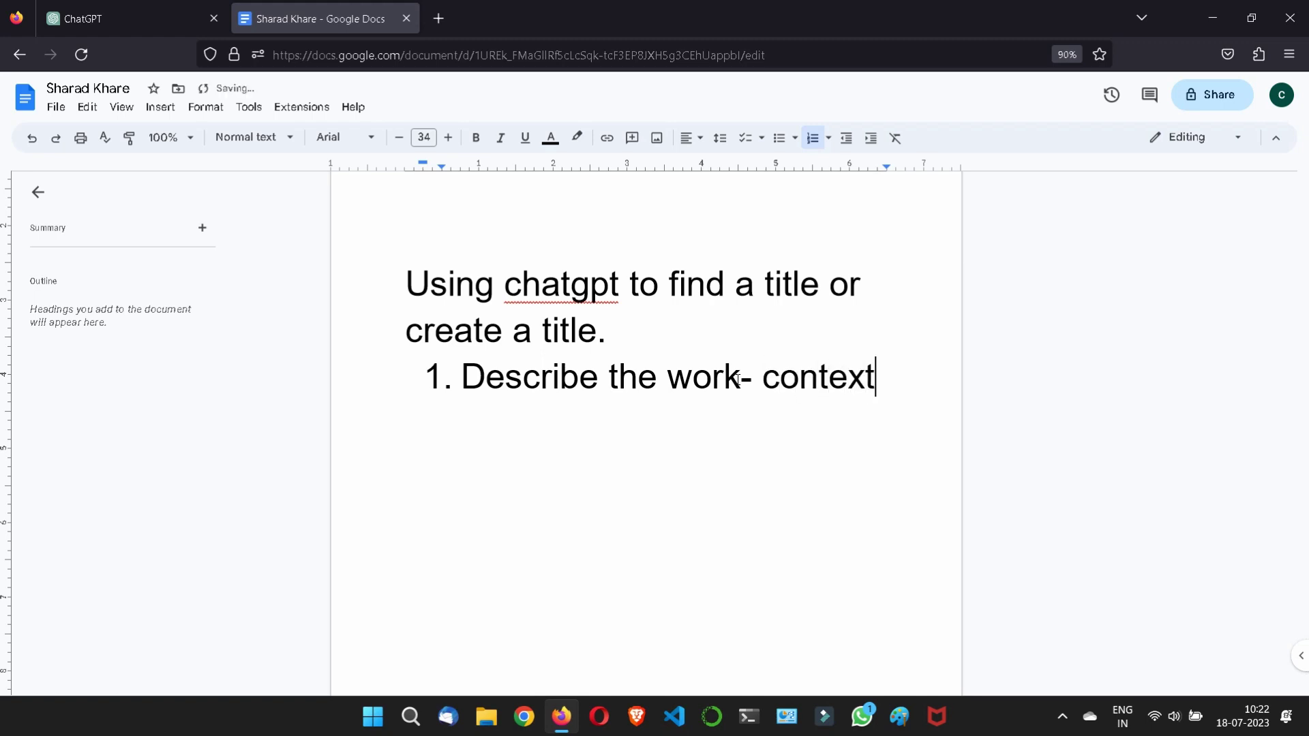
{"action": "type", "text": ", the"}
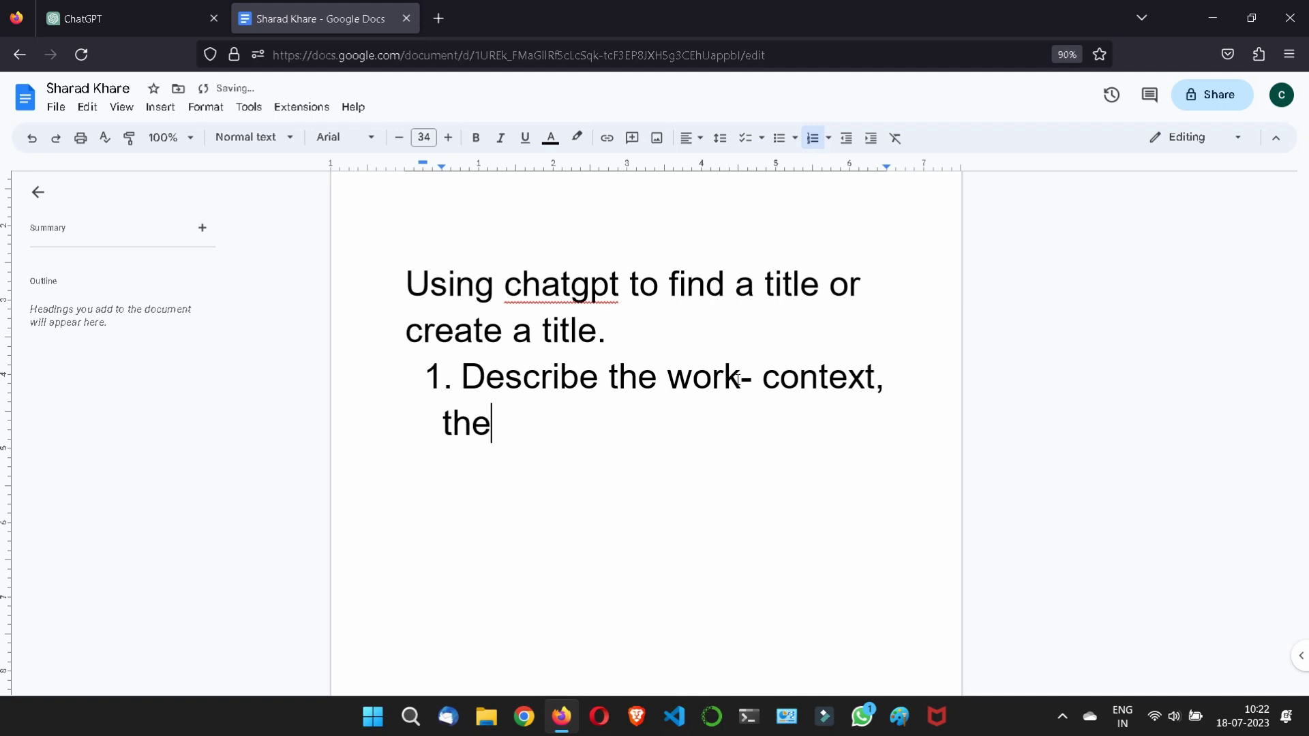
{"action": "type", "text": "me it"}
{"action": "key", "text": "BackSpace"}
{"action": "key", "text": "BackSpace"}
{"action": "key", "text": "BackSpace"}
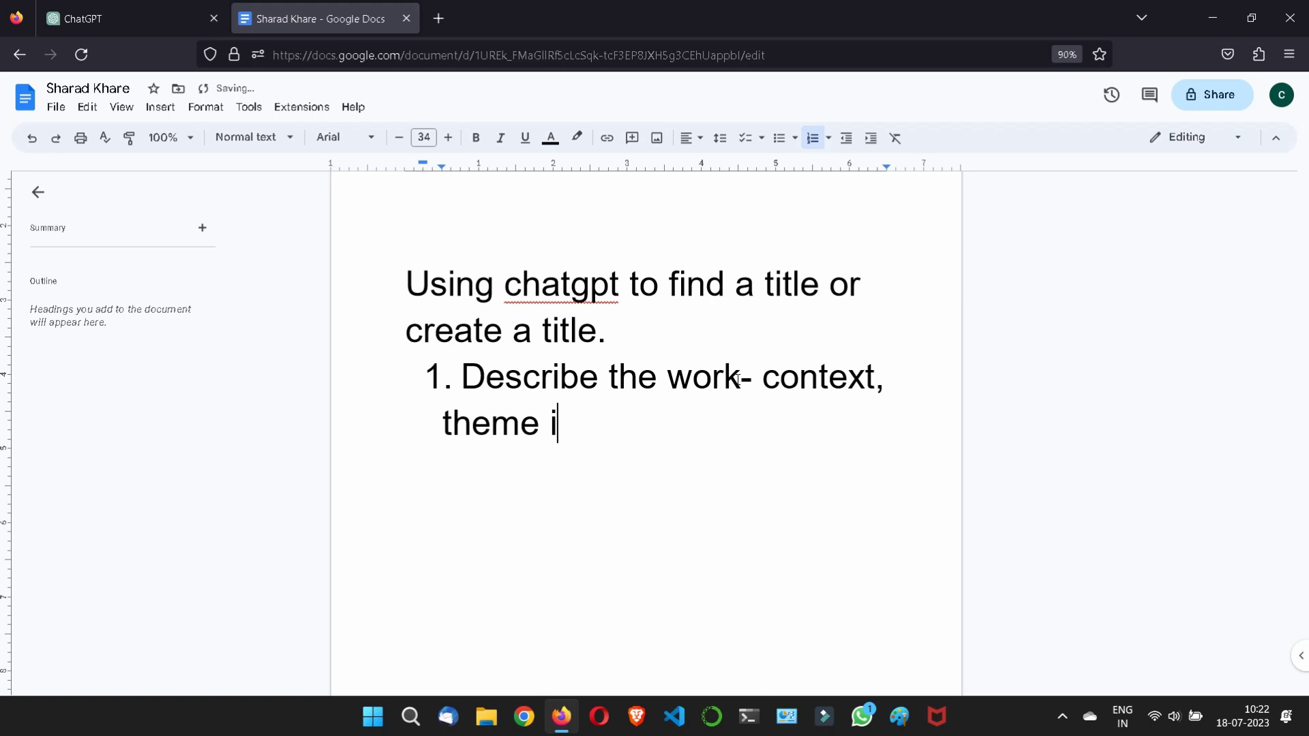
{"action": "type", "text": "is important"}
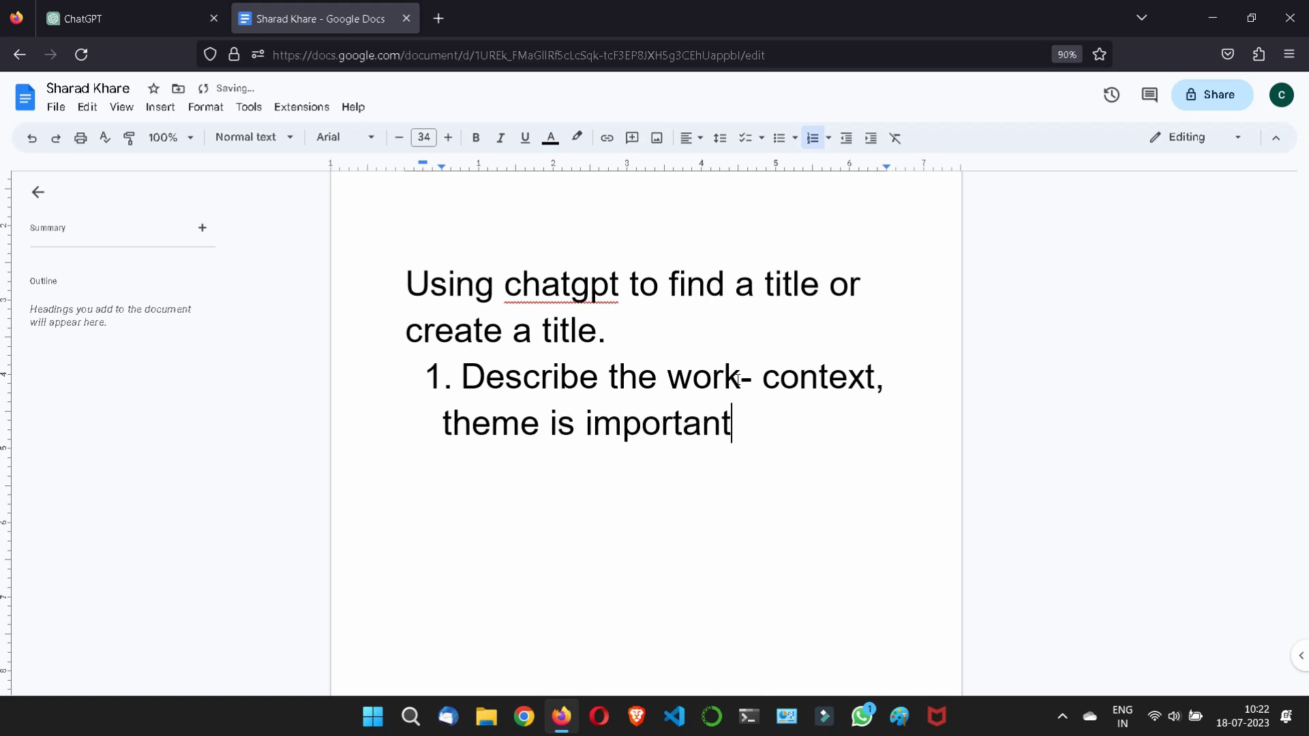
{"action": "type", "text": "."}
Begin a ChatGPT prompt asking for 10 titles for a teenager-perspective story about a robot posing as a student.
{"action": "left_click", "coordinate": [131, 13]}
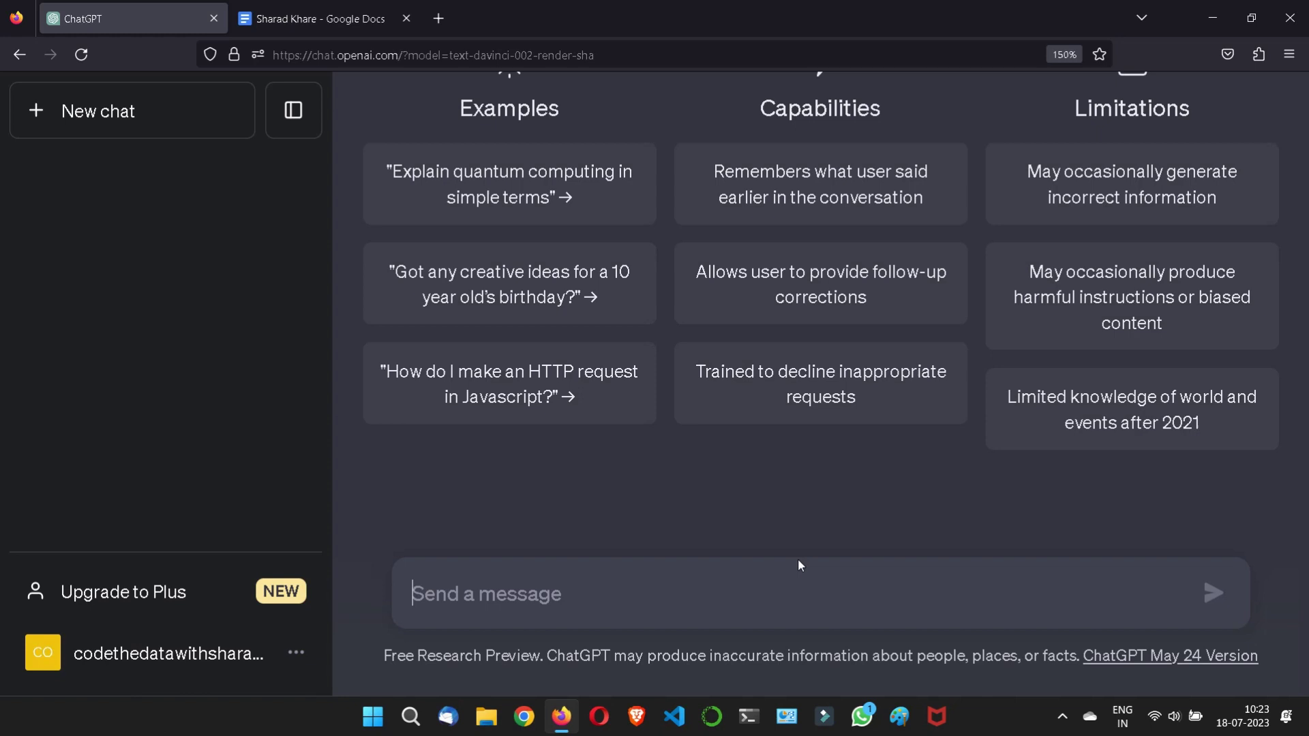
{"action": "type", "text": "sugges"}
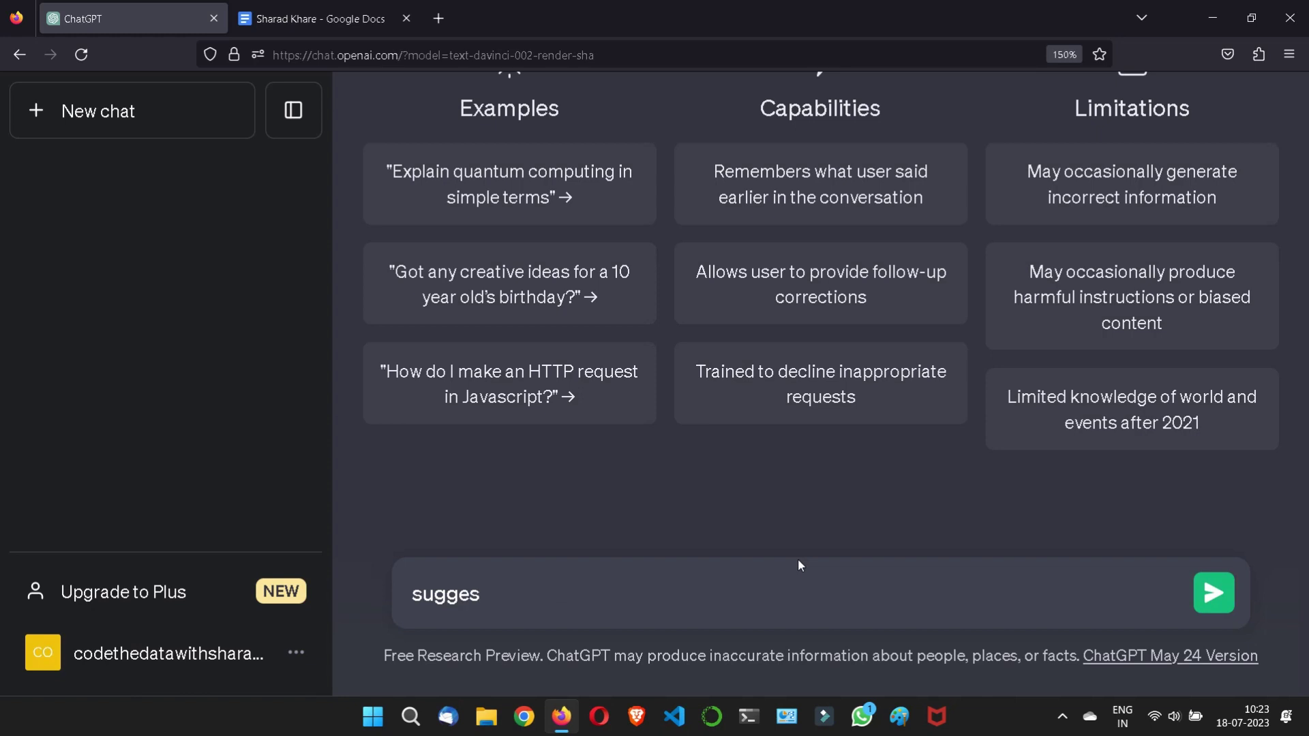
{"action": "type", "text": "t 10 titles fo"}
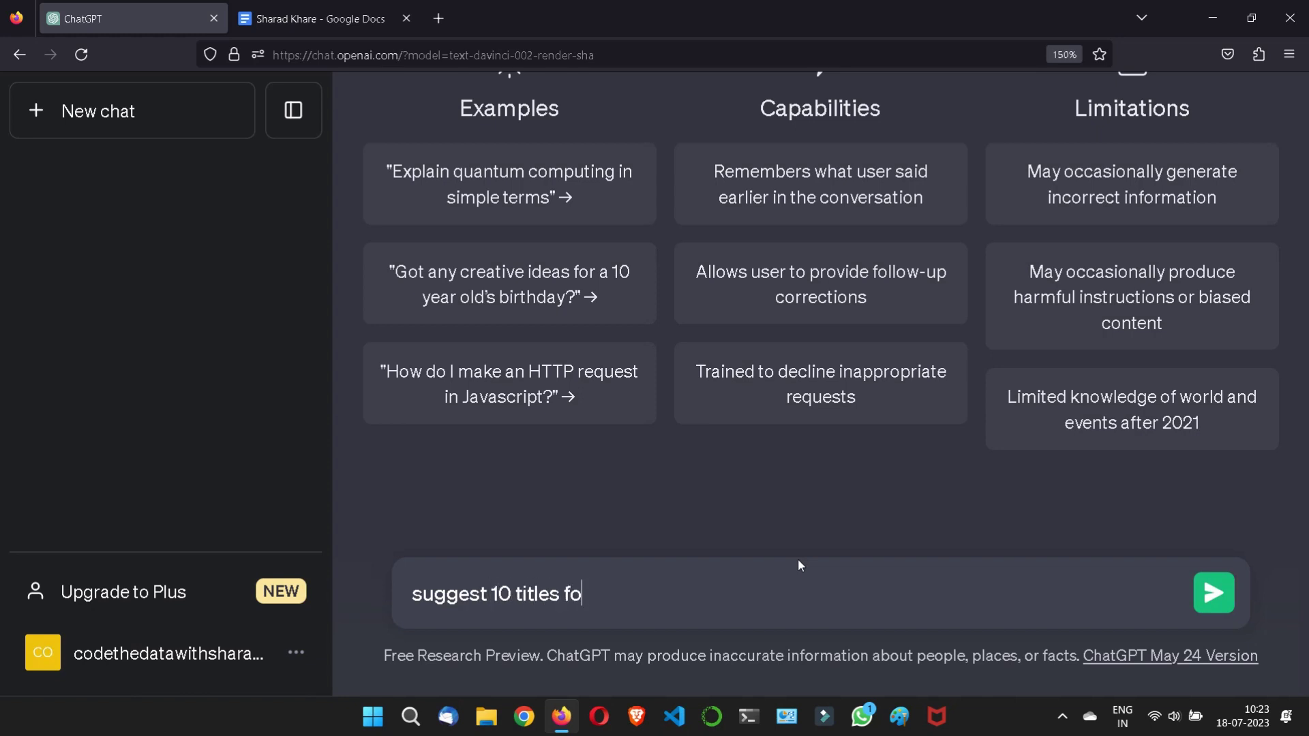
{"action": "type", "text": "r a short story"}
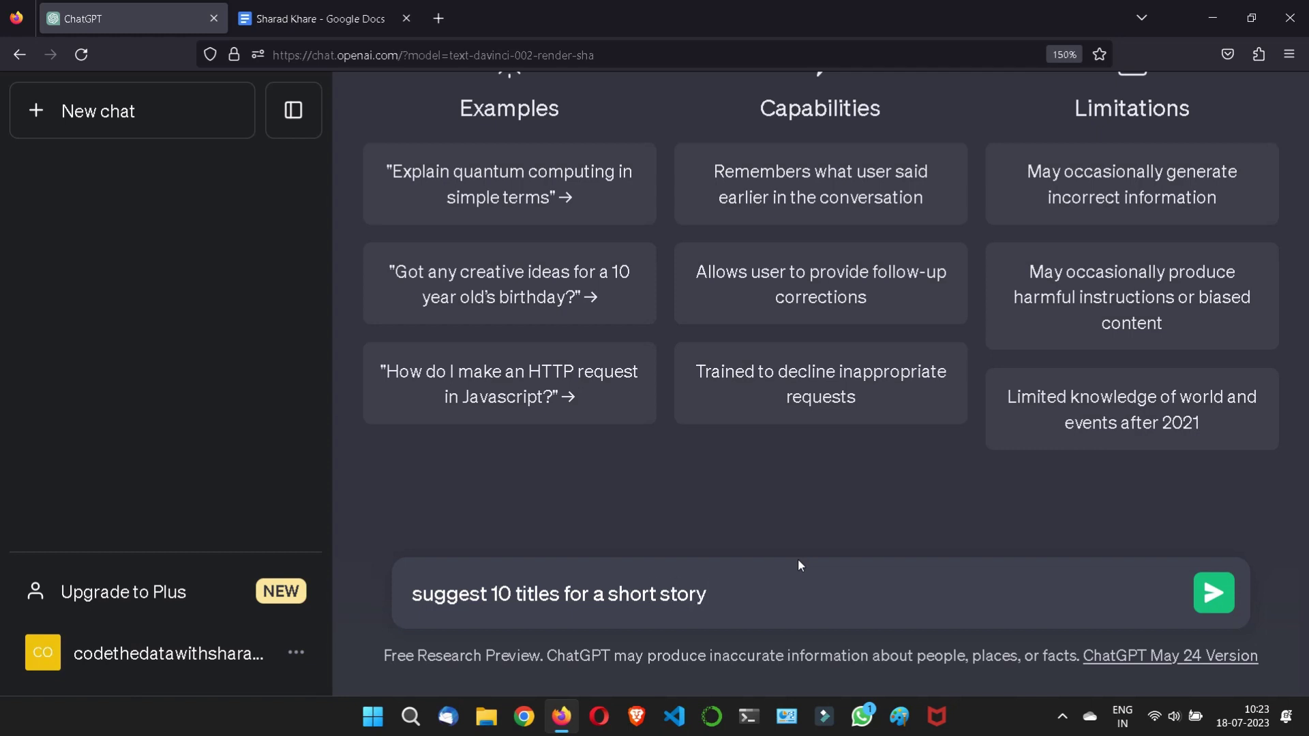
{"action": "type", "text": " about a robot"}
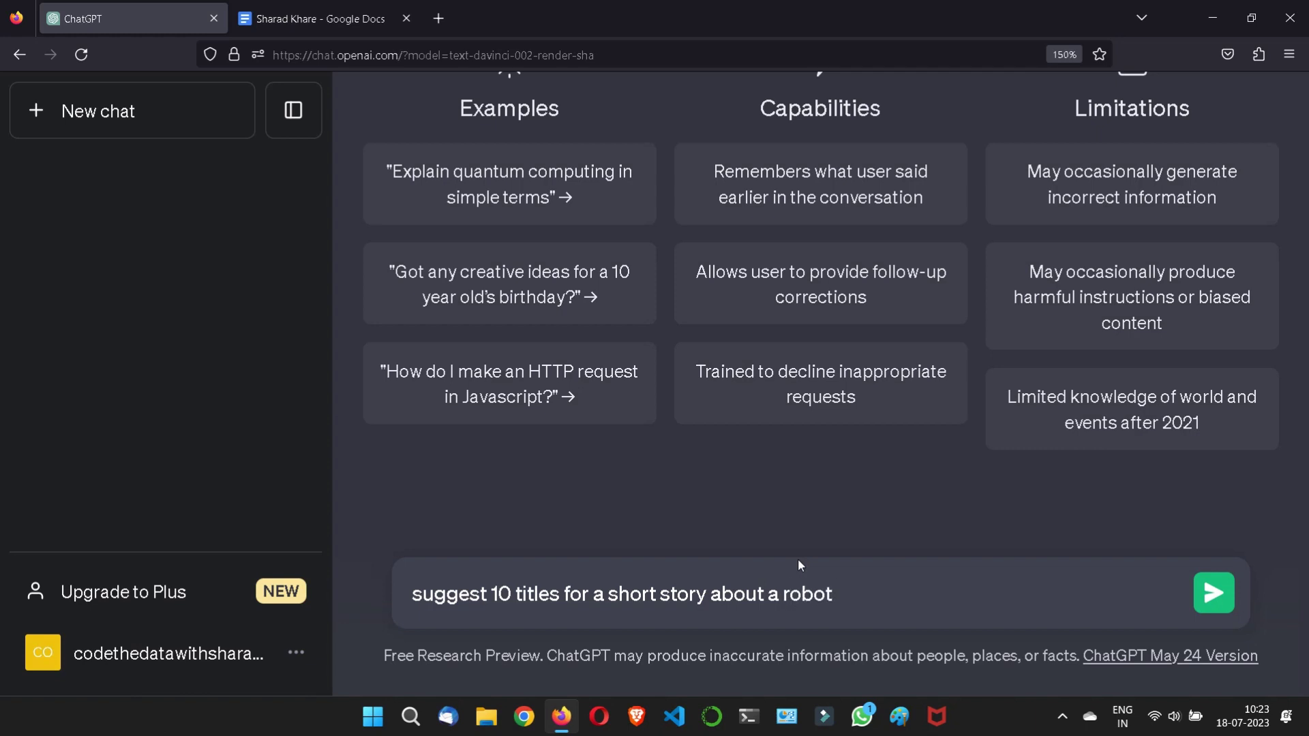
{"action": "type", "text": " posing as a st"}
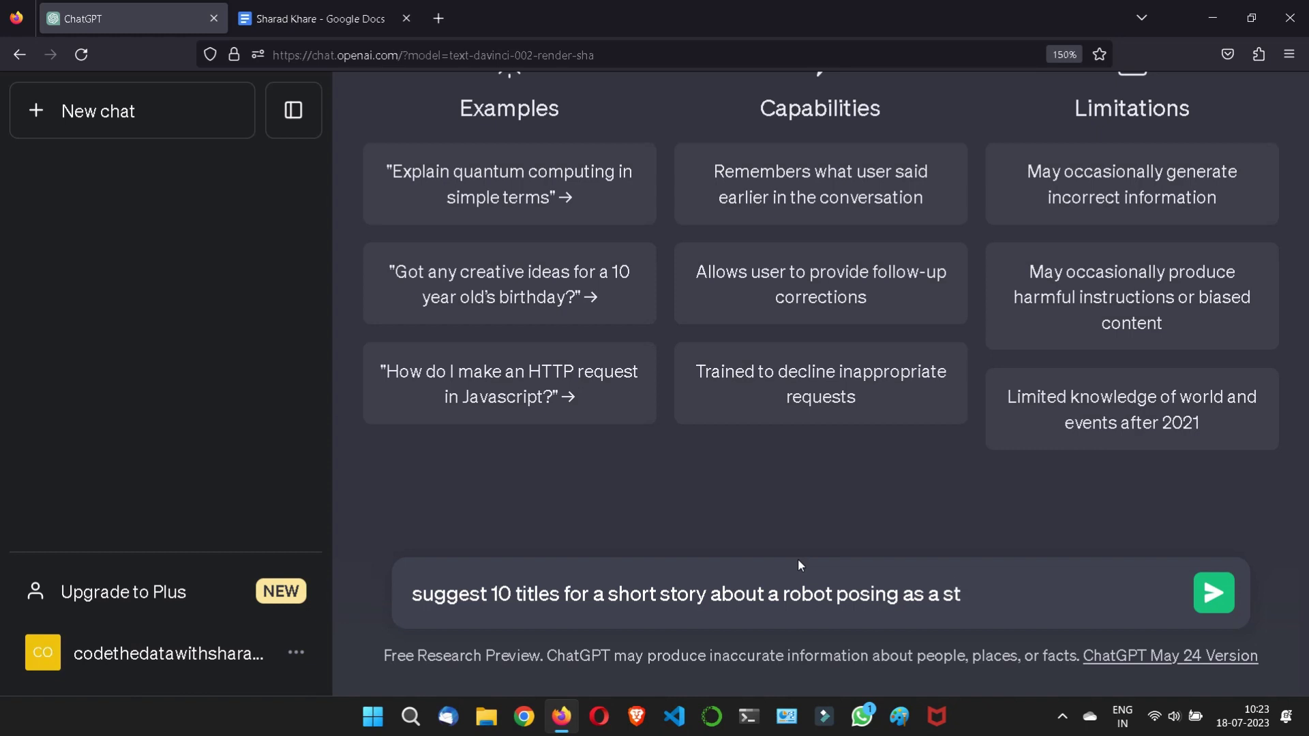
{"action": "type", "text": "udent. it is wr"}
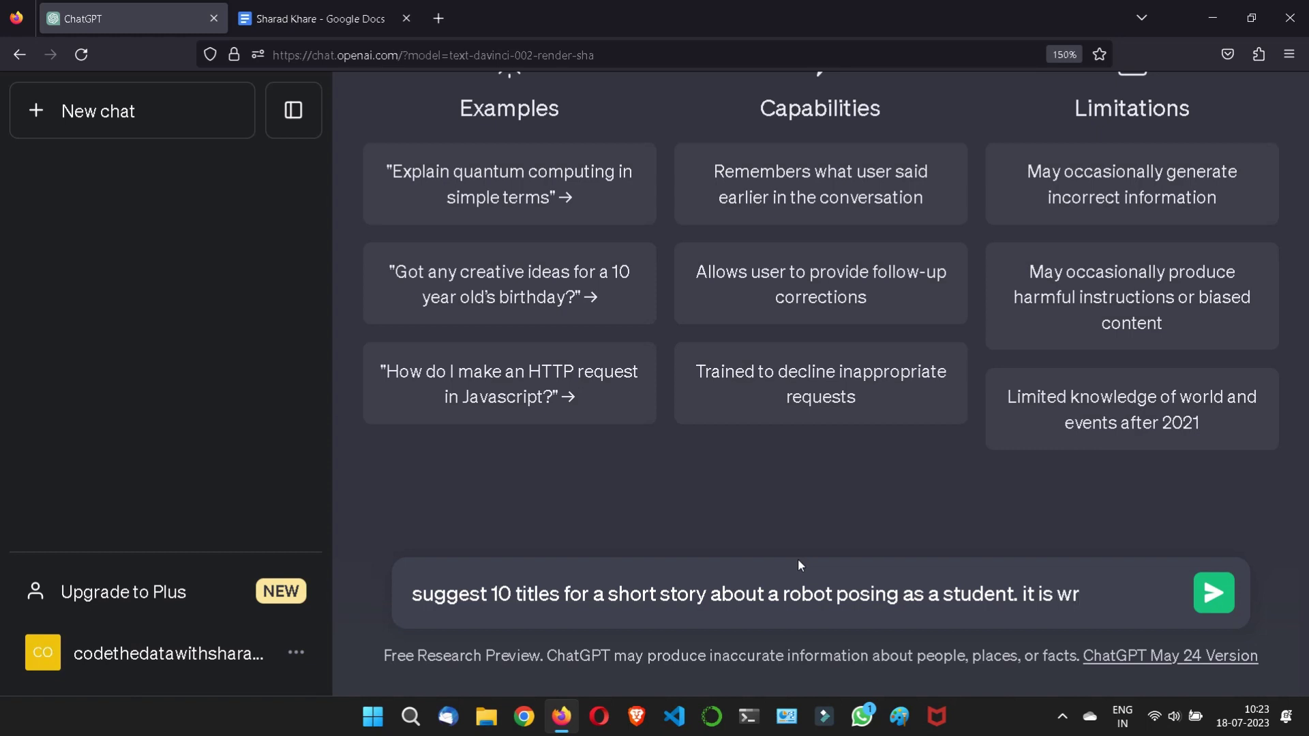
{"action": "type", "text": "itten from t"}
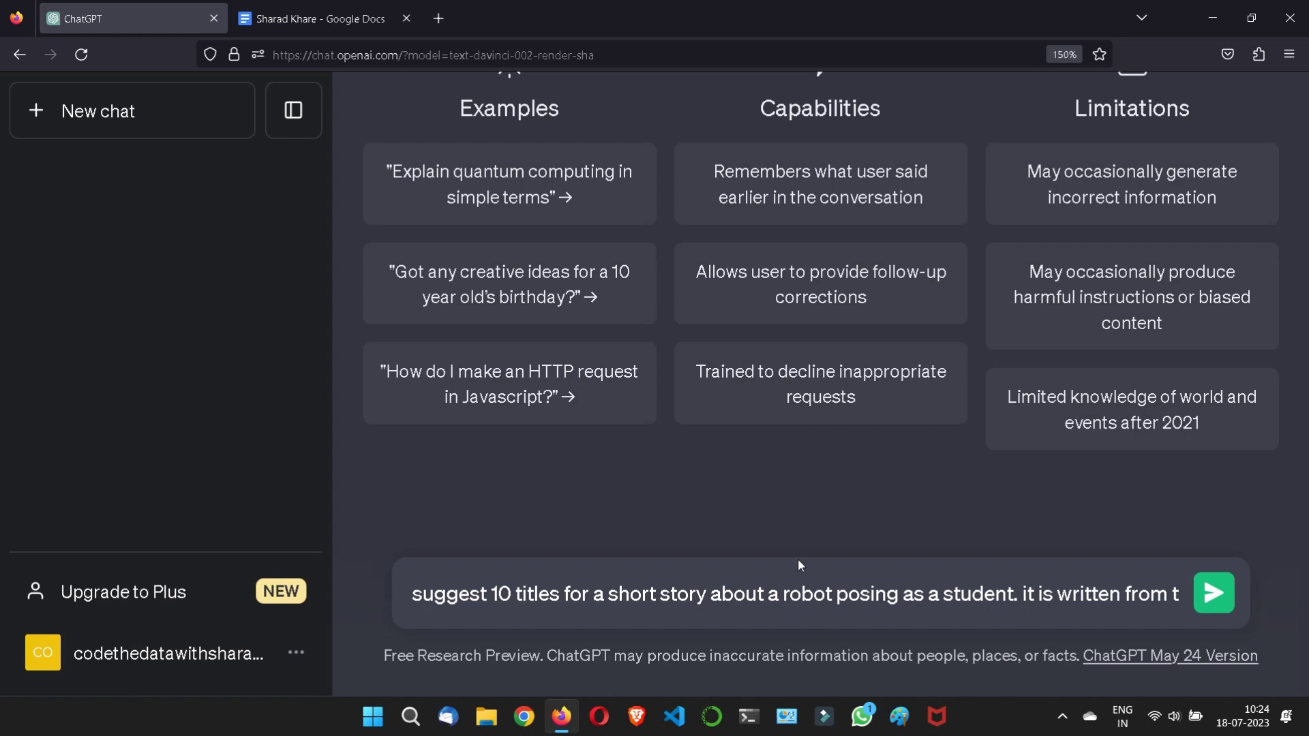
{"action": "key", "text": "BackSpace"}
{"action": "type", "text": "a t"}
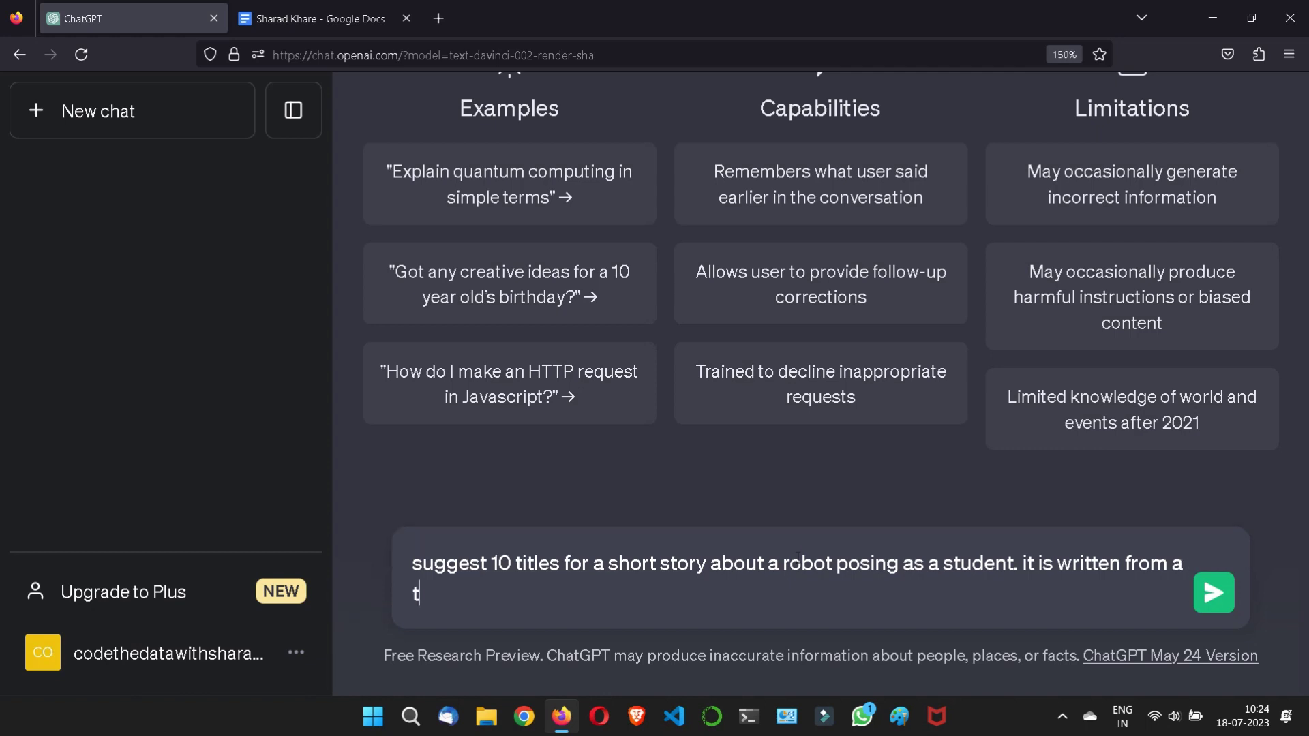
{"action": "type", "text": "eenager's"}
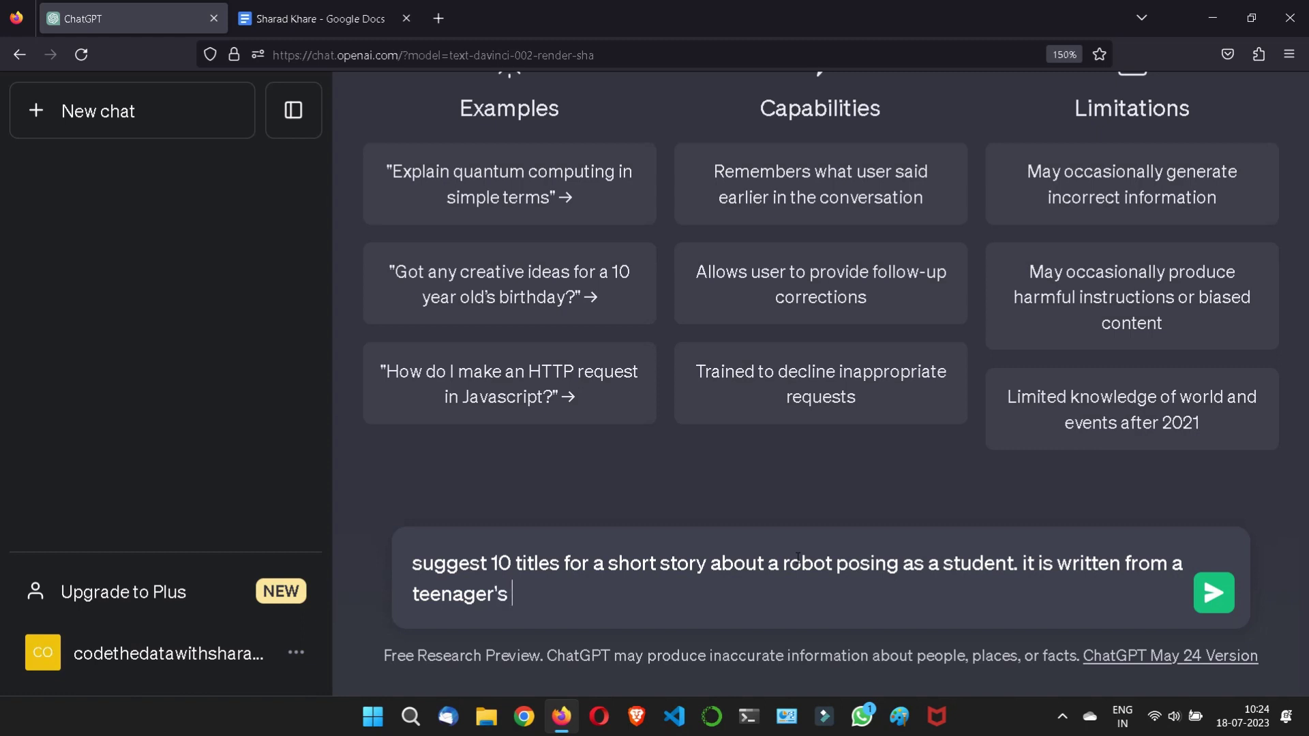
{"action": "type", "text": " perspective,"}
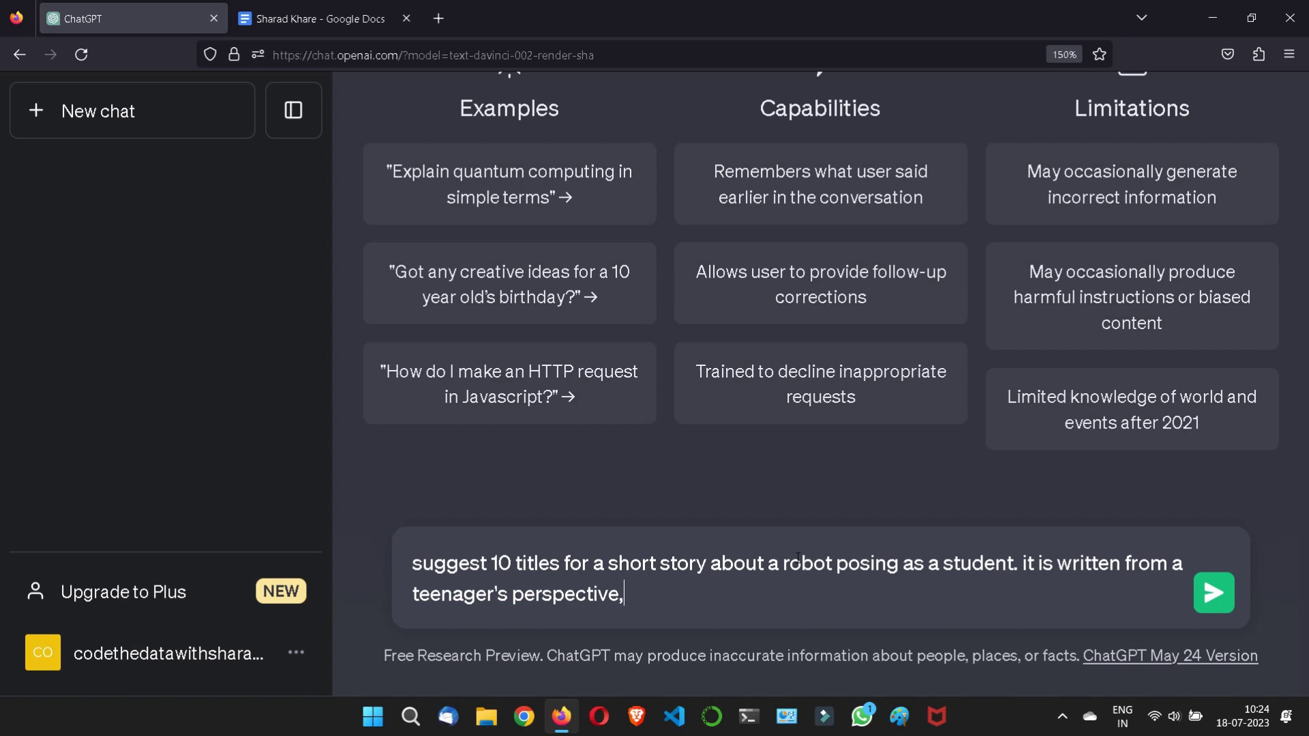
Add that the robot is almost a perfect copy of a man, finds friends and love, but can't solve captchas.
{"action": "type", "text": "and the robot is al"}
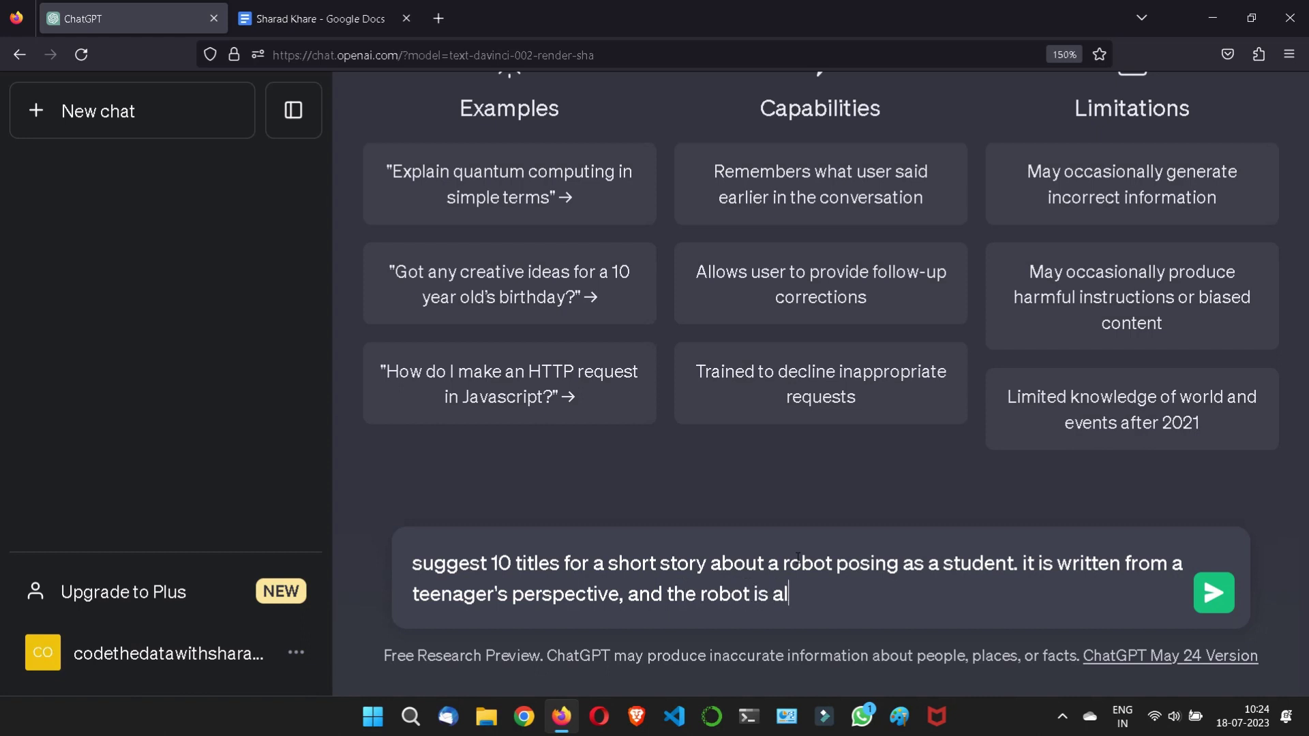
{"action": "type", "text": "most a perfect "}
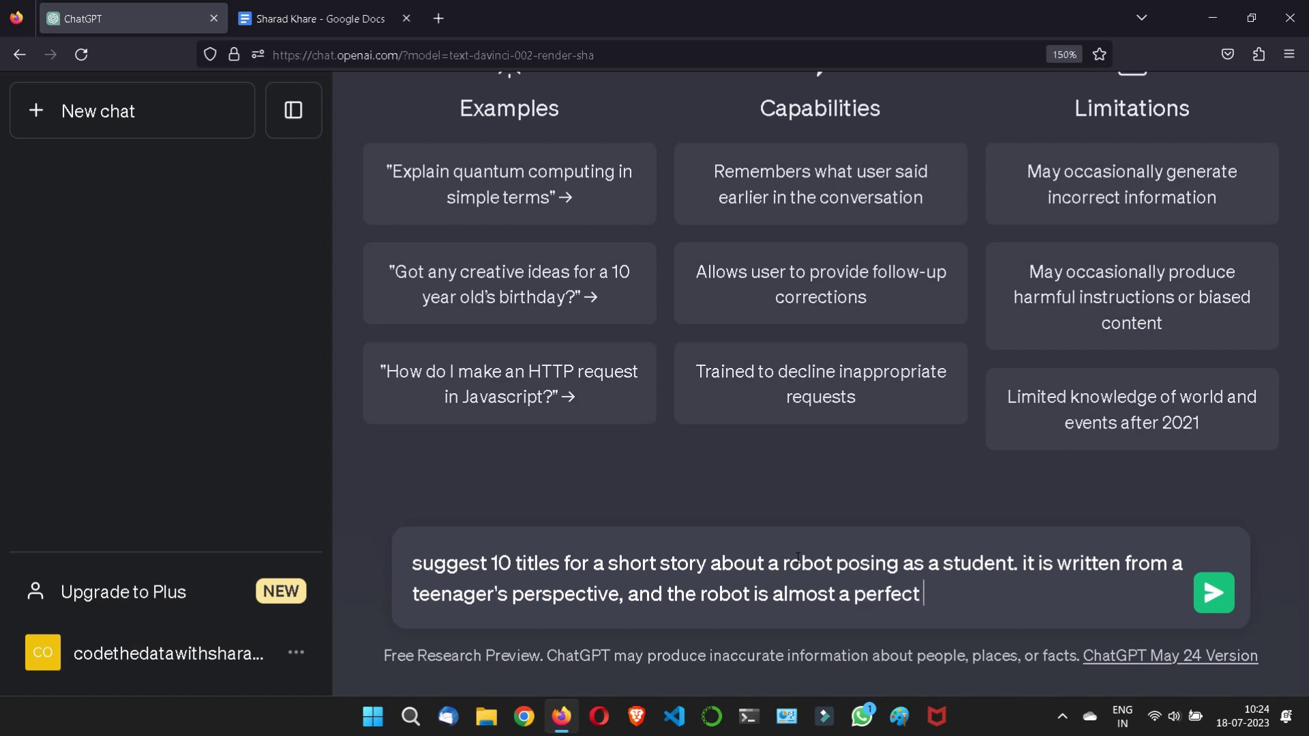
{"action": "type", "text": "copy of a hu"}
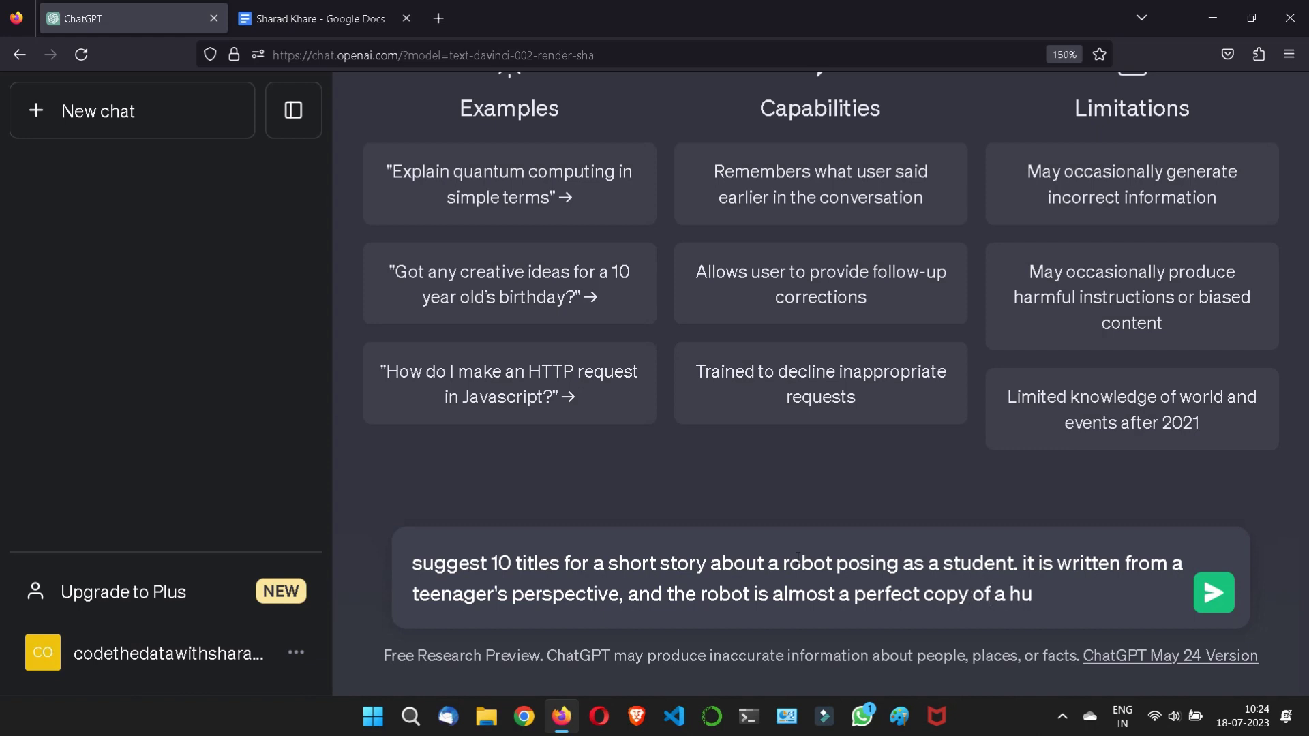
{"action": "type", "text": "man"}
{"action": "type", "text": "."}
{"action": "type", "text": "they find"}
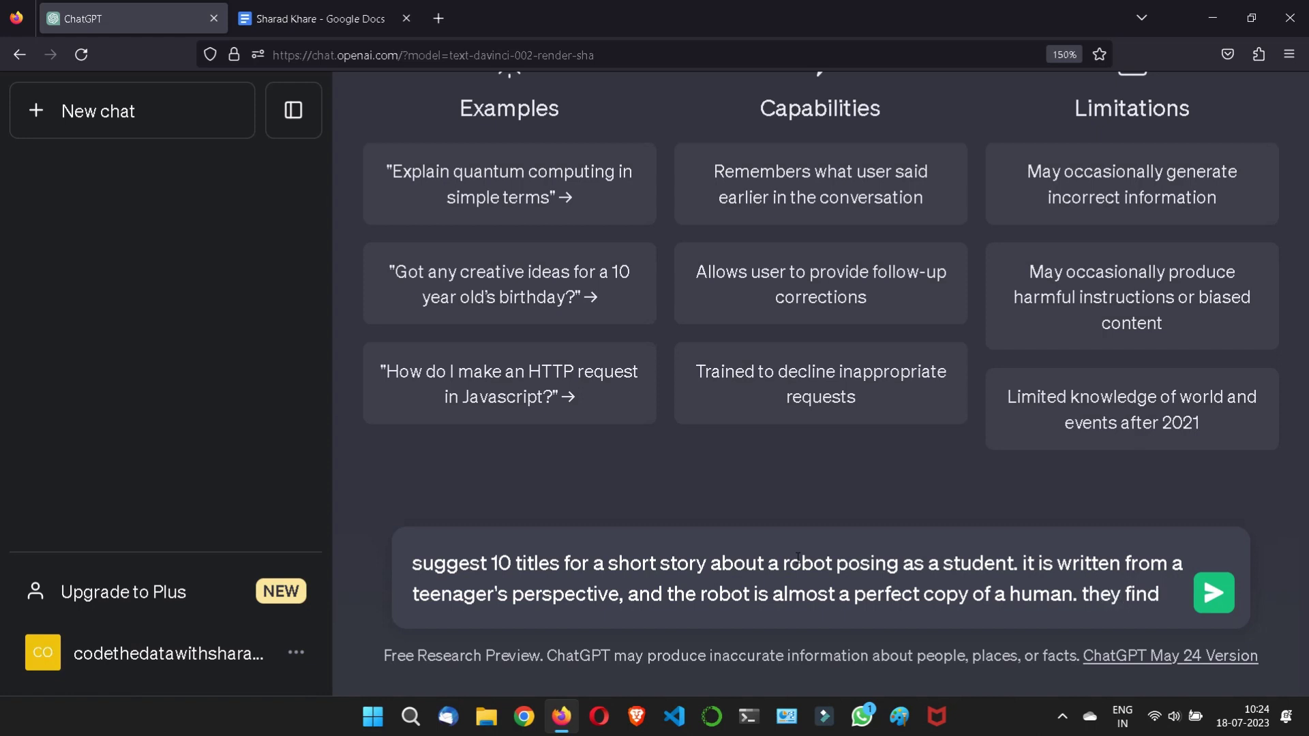
{"action": "type", "text": " friend"}
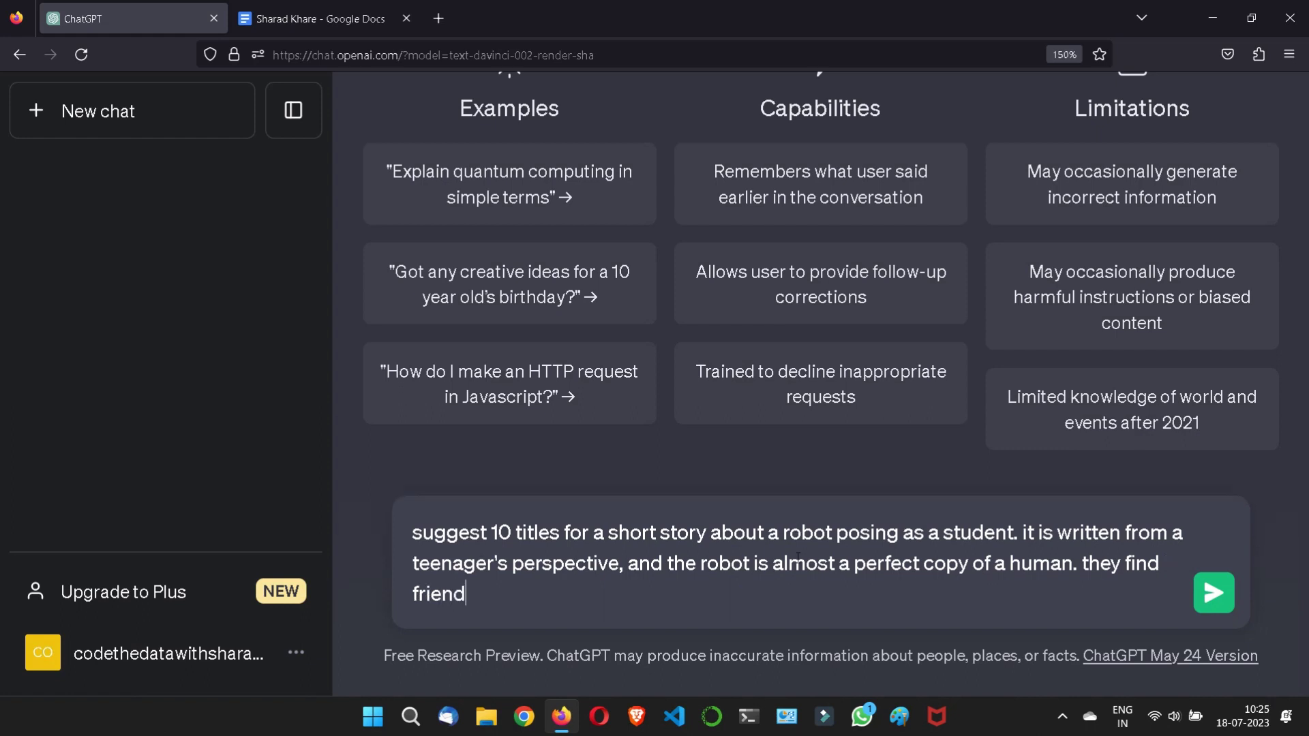
{"action": "type", "text": "s and fall in love"}
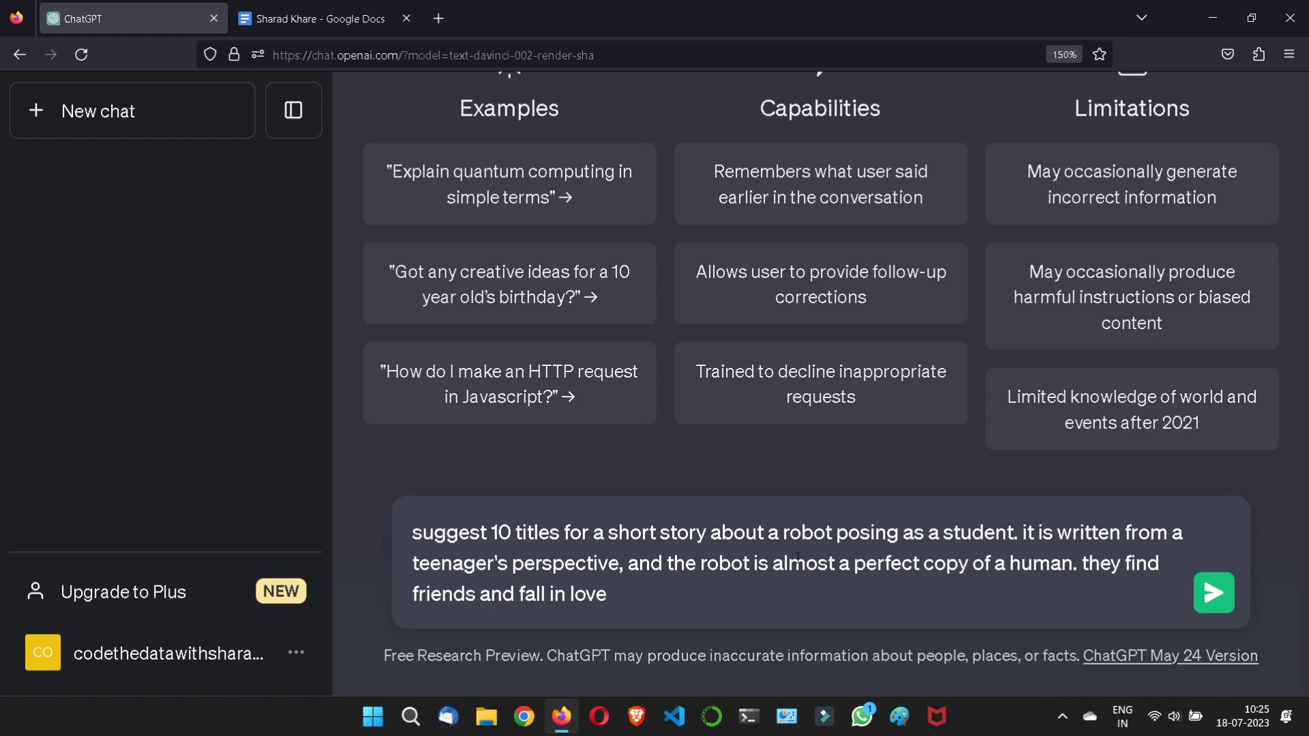
{"action": "type", "text": ". but they still "}
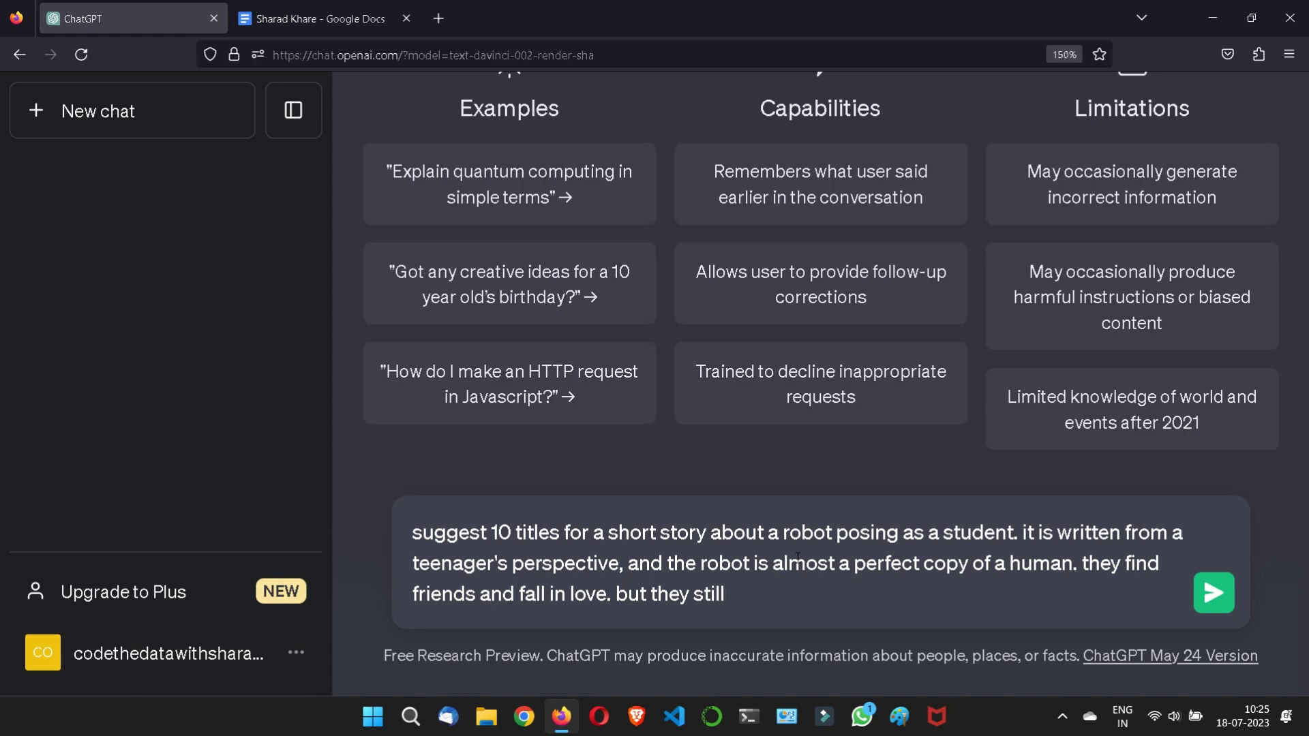
{"action": "type", "text": "can't solve the"}
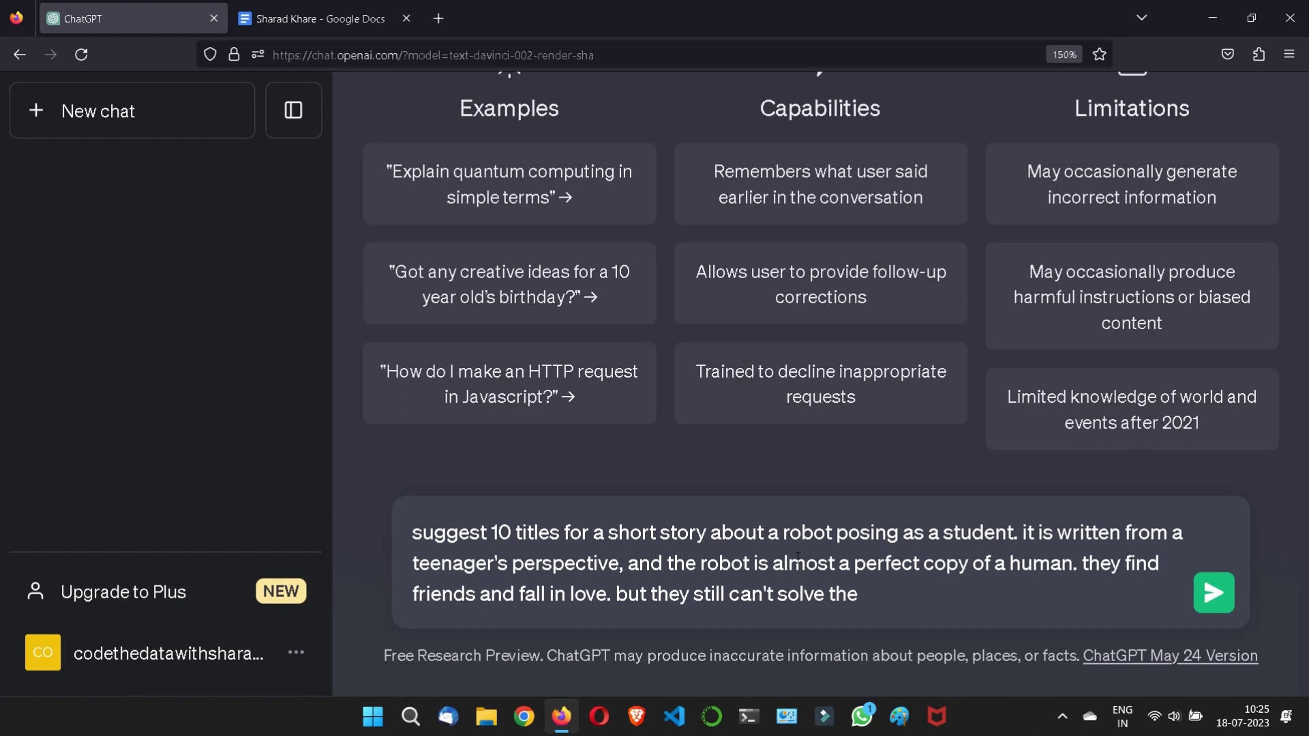
{"action": "type", "text": " captchas "}
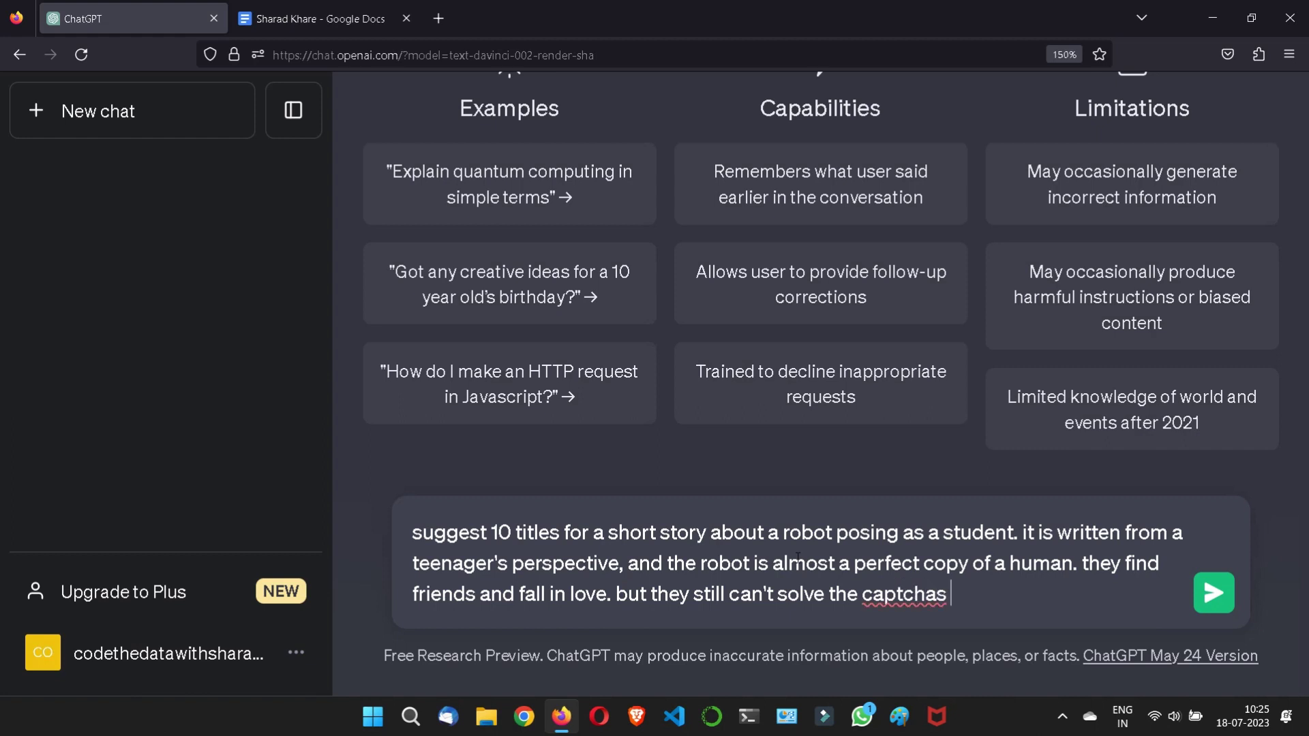
{"action": "type", "text": "when browsing "}
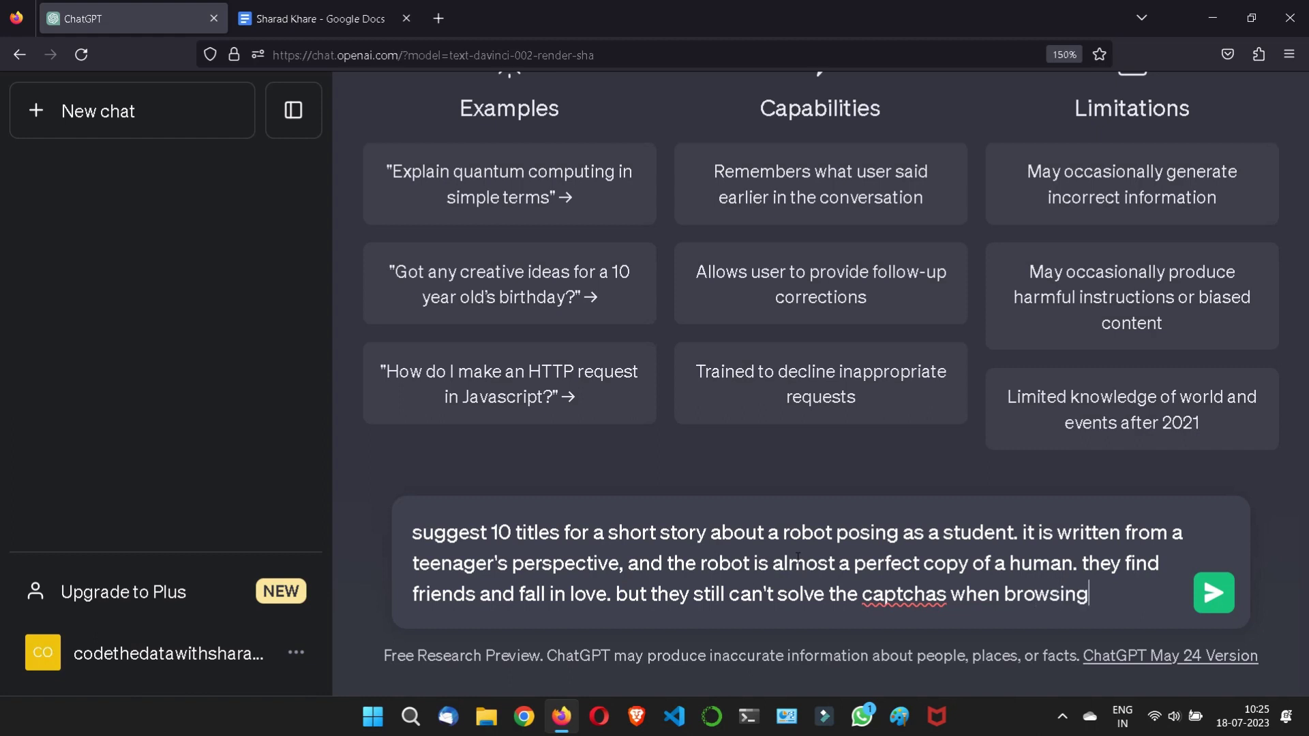
{"action": "type", "text": "the internet"}
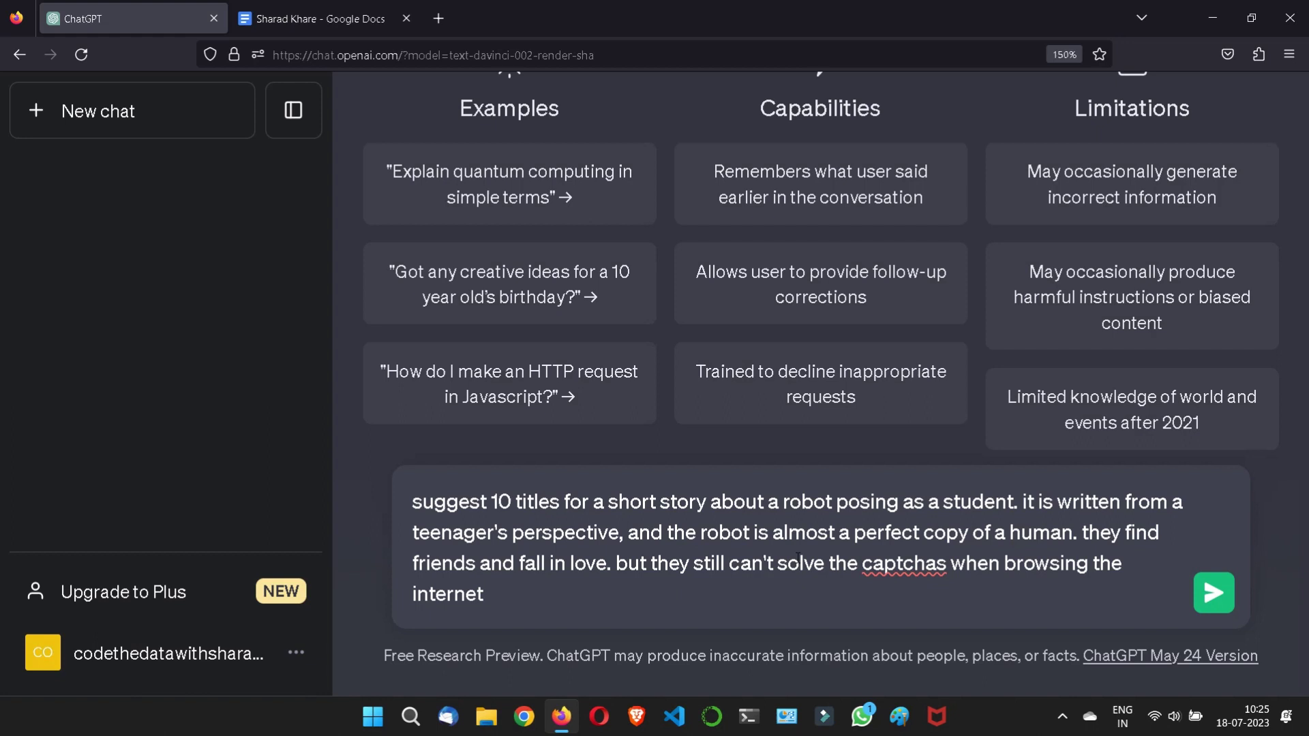
{"action": "type", "text": "."}
Correct 'captchas' to 'captcha' in the prompt using the spelling suggestion.
{"action": "right_click", "coordinate": [896, 570]}
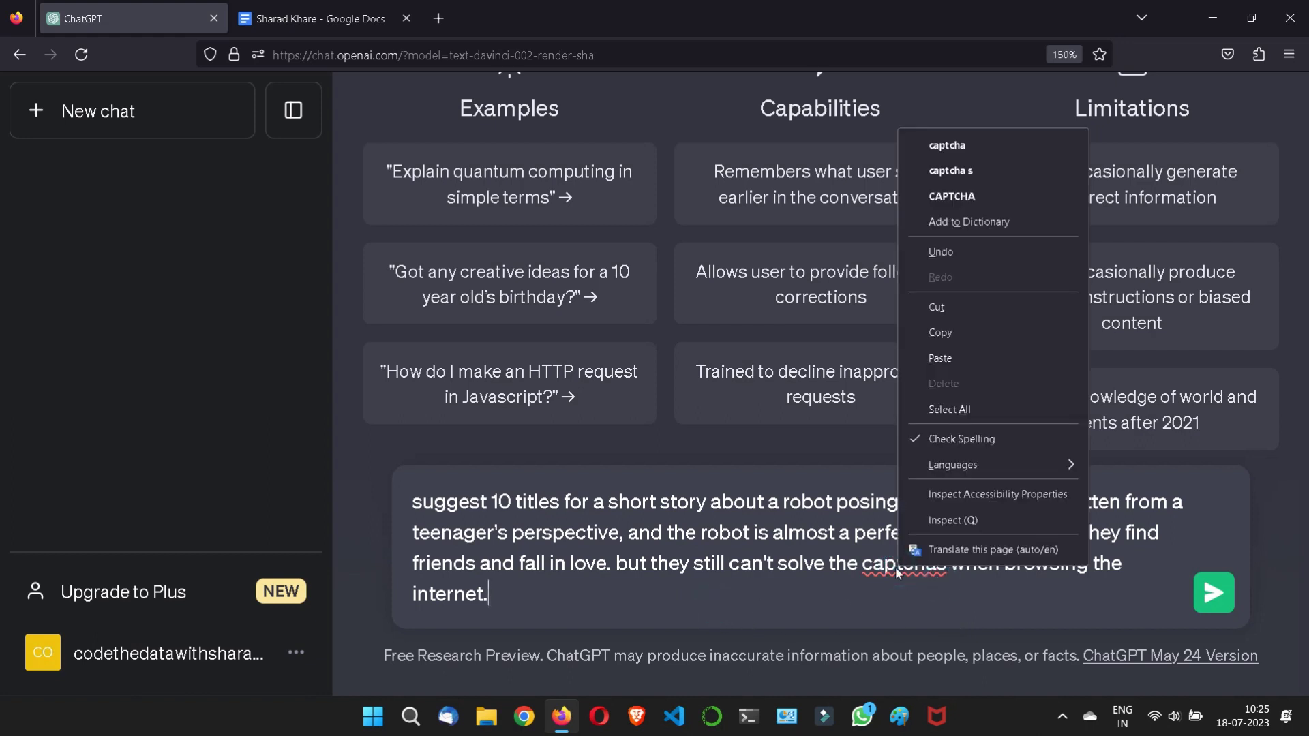
{"action": "left_click", "coordinate": [951, 145]}
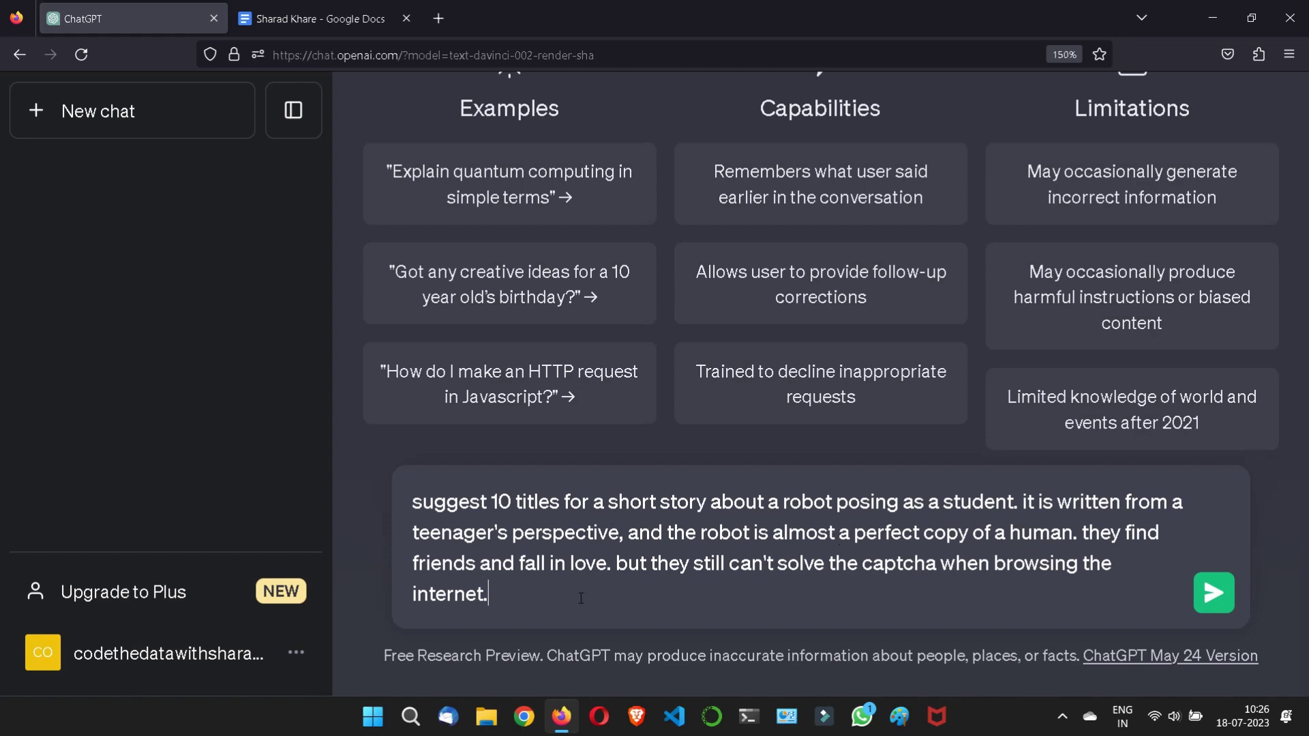
Send the robot-story title prompt to ChatGPT.
{"action": "left_click", "coordinate": [1204, 608]}
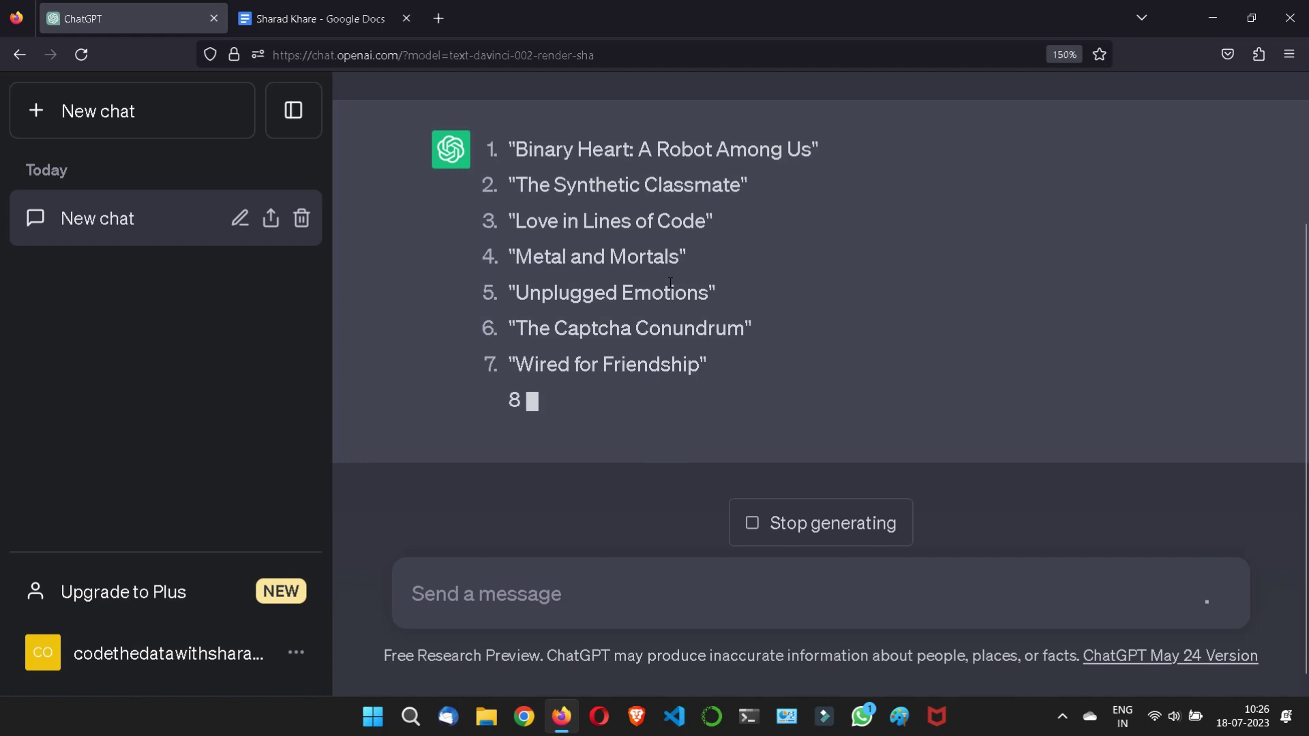
Scroll through the ten generated titles, ending with 'Blurred Boundaries: A Teenage Robot's Tale'.
{"action": "scroll", "coordinate": [672, 305], "scroll_direction": "up", "scroll_amount": 3}
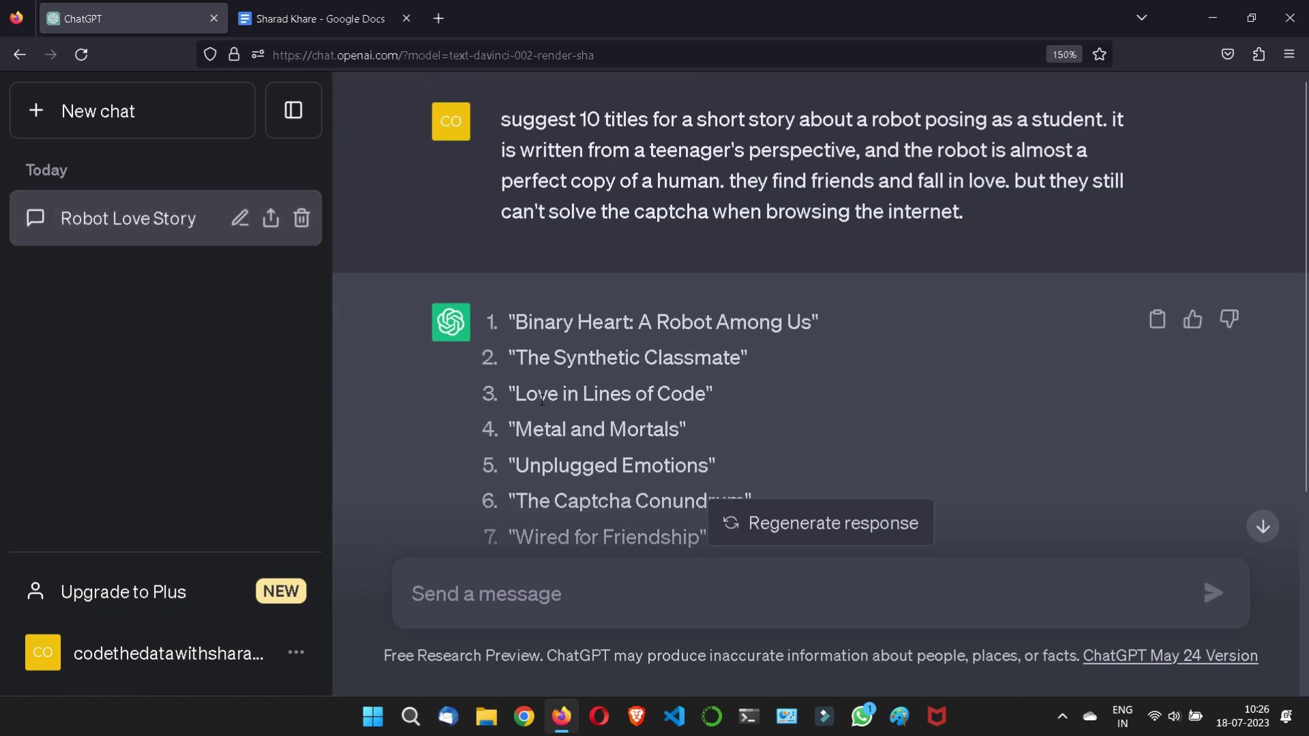
{"action": "scroll", "coordinate": [692, 390], "scroll_direction": "down", "scroll_amount": 2}
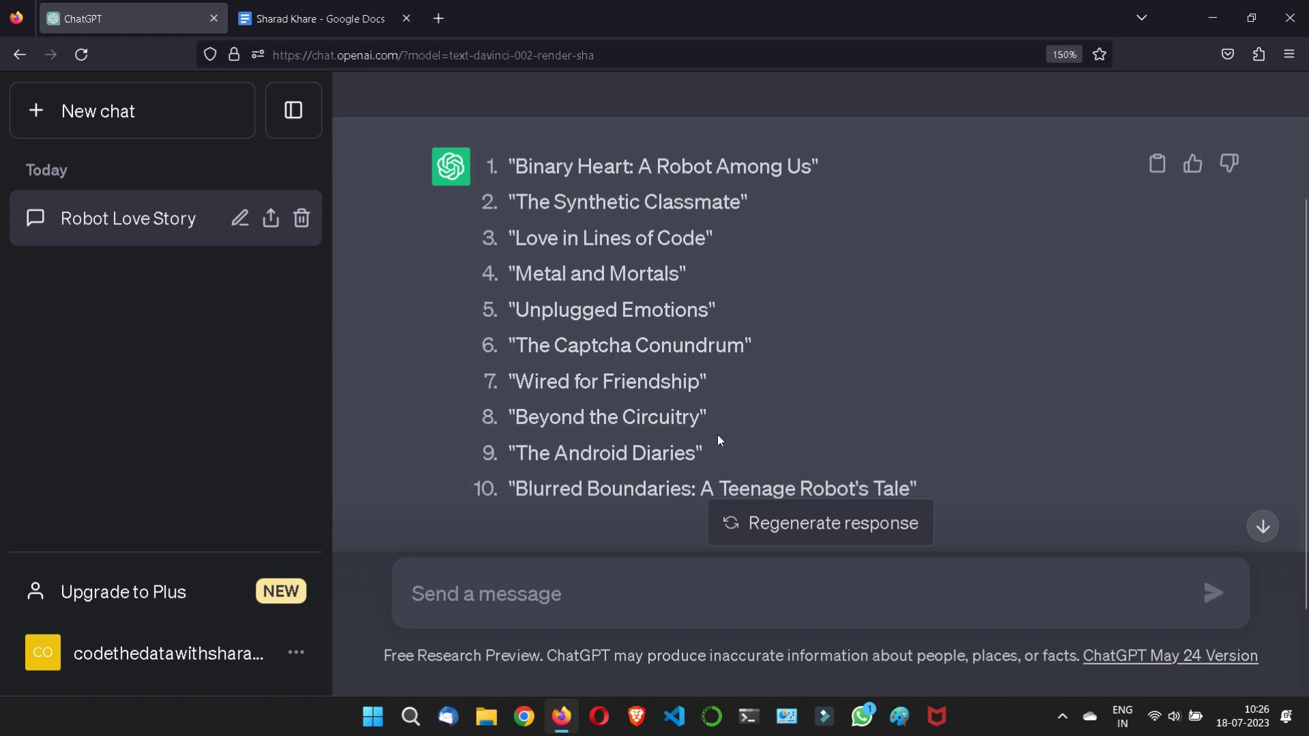
{"action": "scroll", "coordinate": [591, 477], "scroll_direction": "down", "scroll_amount": 3}
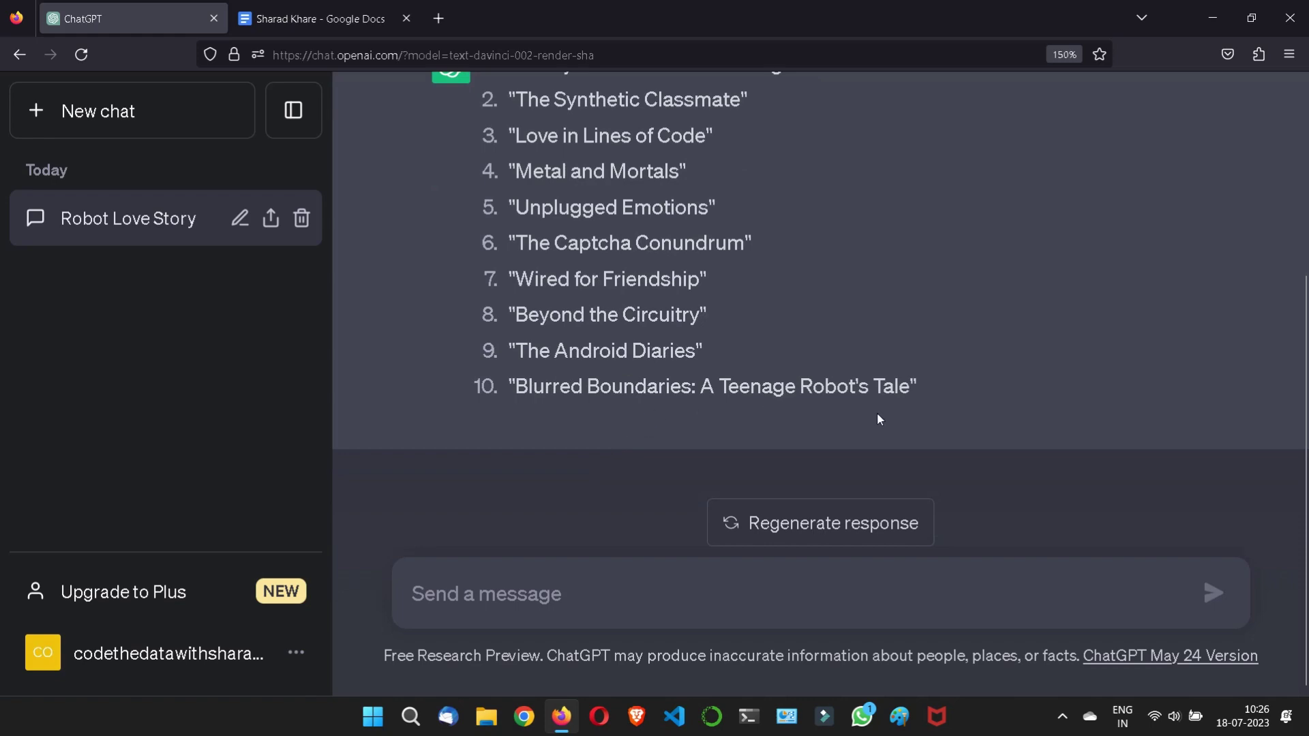
{"action": "scroll", "coordinate": [878, 418], "scroll_direction": "up", "scroll_amount": 4}
{"action": "scroll", "coordinate": [878, 417], "scroll_direction": "down", "scroll_amount": 2}
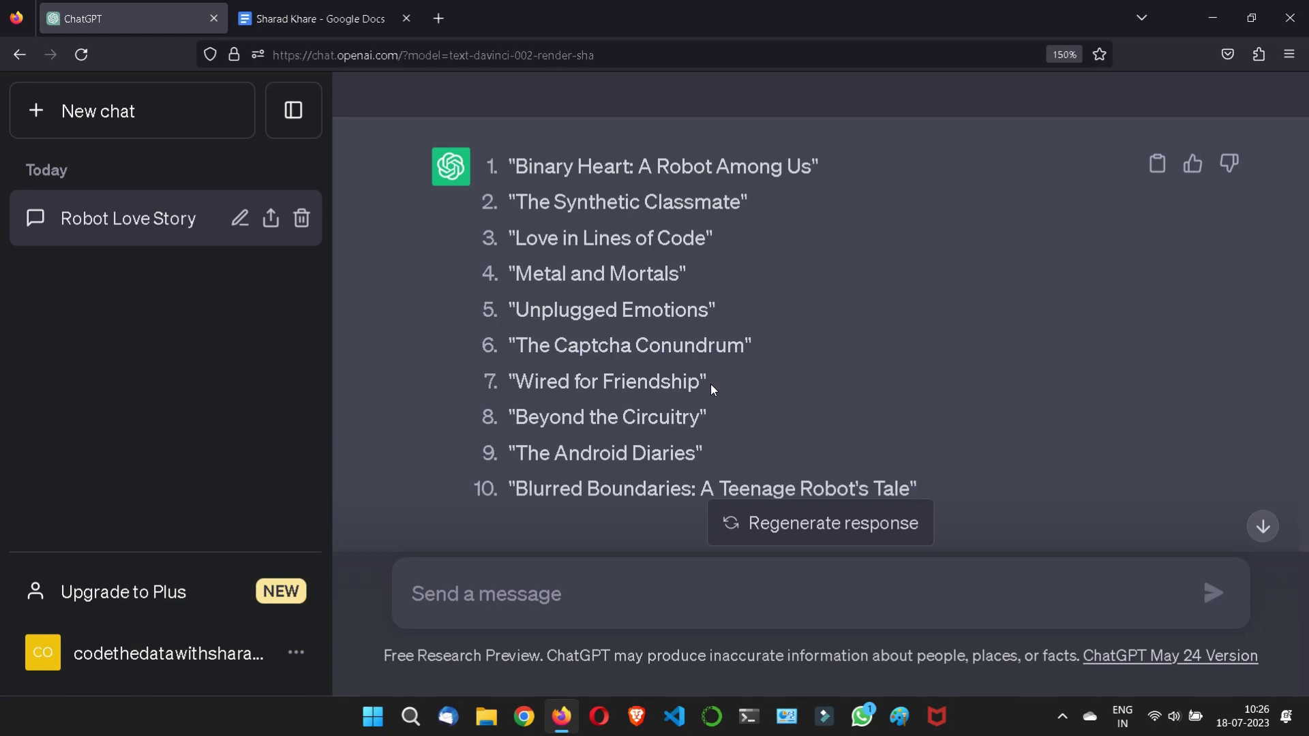
{"action": "scroll", "coordinate": [704, 417], "scroll_direction": "down", "scroll_amount": 2}
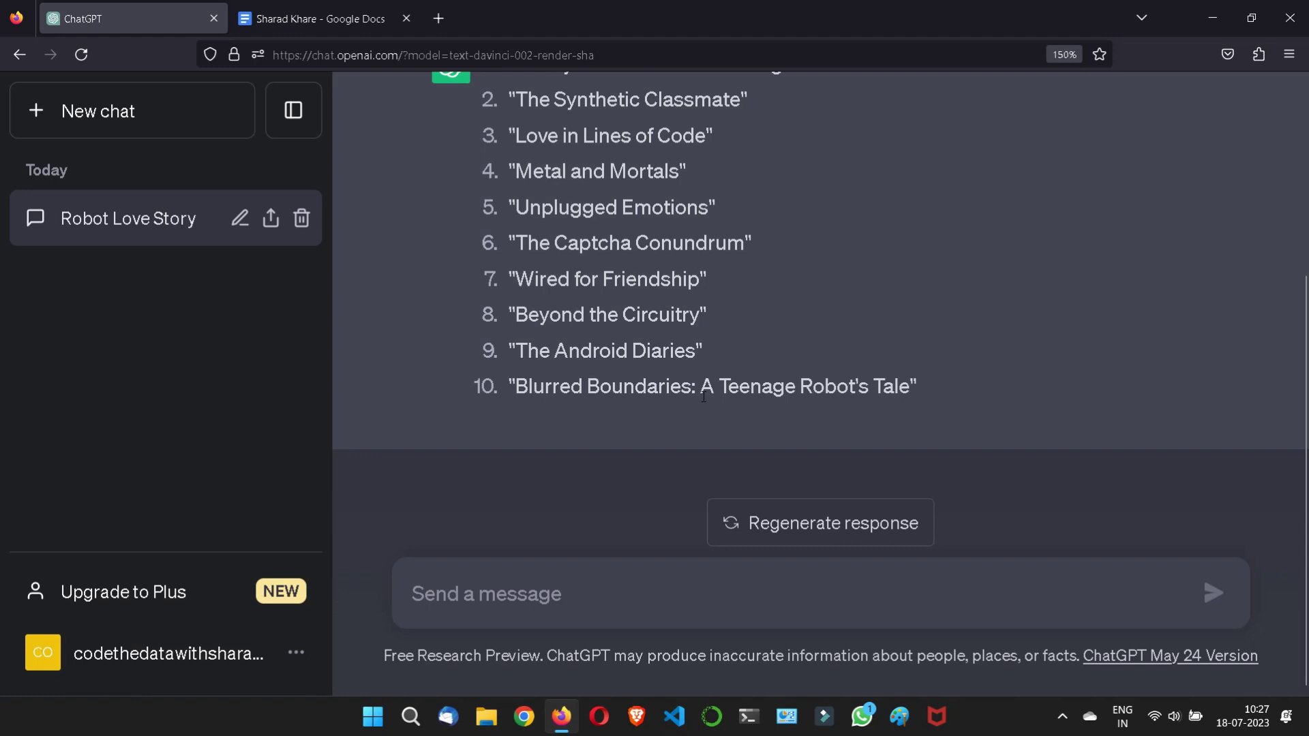
Draft a follow-up: 'number 5 suits the story well, as the story is mainly about the robot'.
{"action": "left_click", "coordinate": [600, 585]}
{"action": "type", "text": "number 5"}
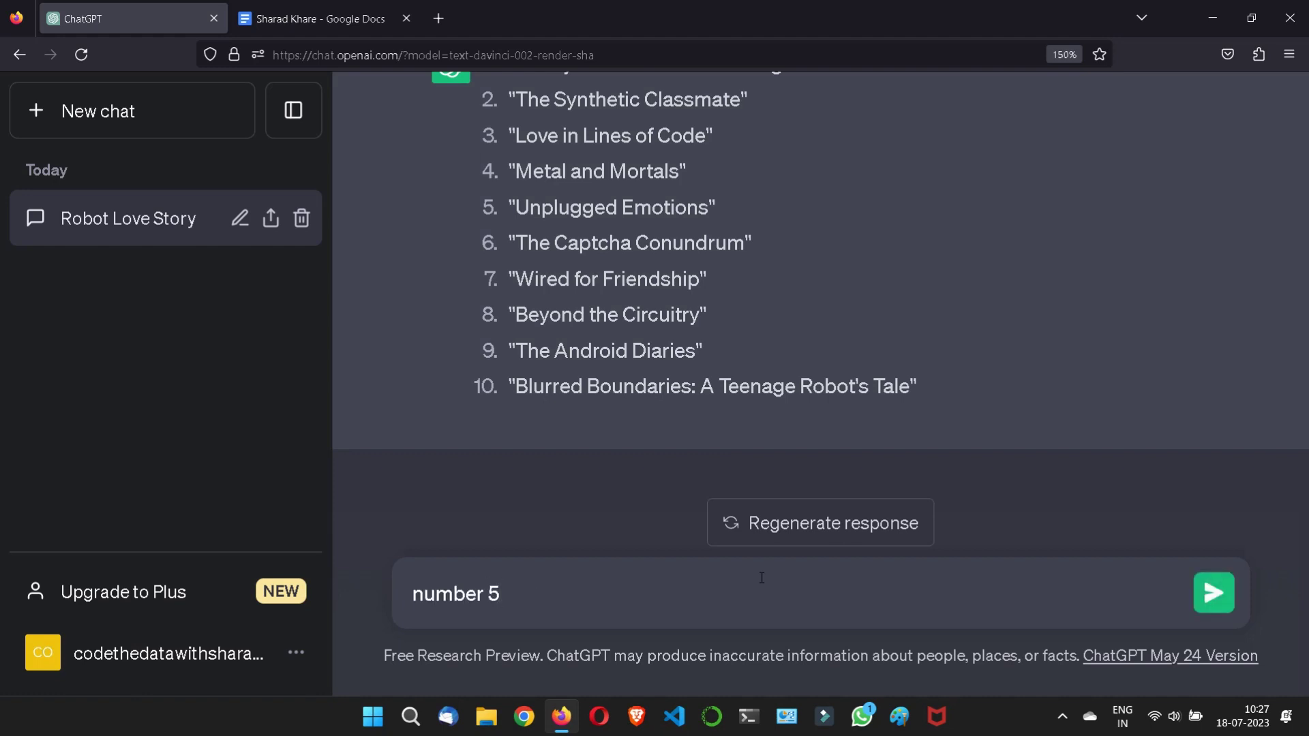
{"action": "type", "text": " suits the story w"}
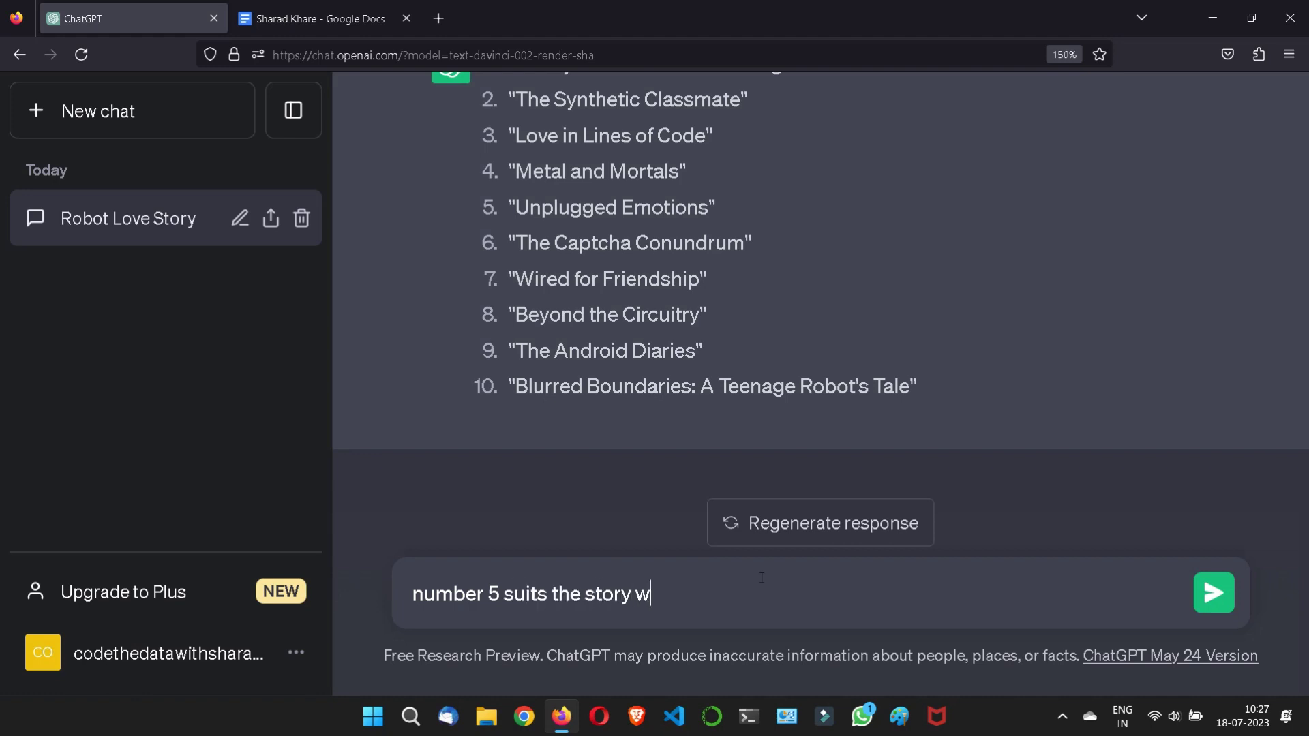
{"action": "type", "text": "ell, as the story is mainly"}
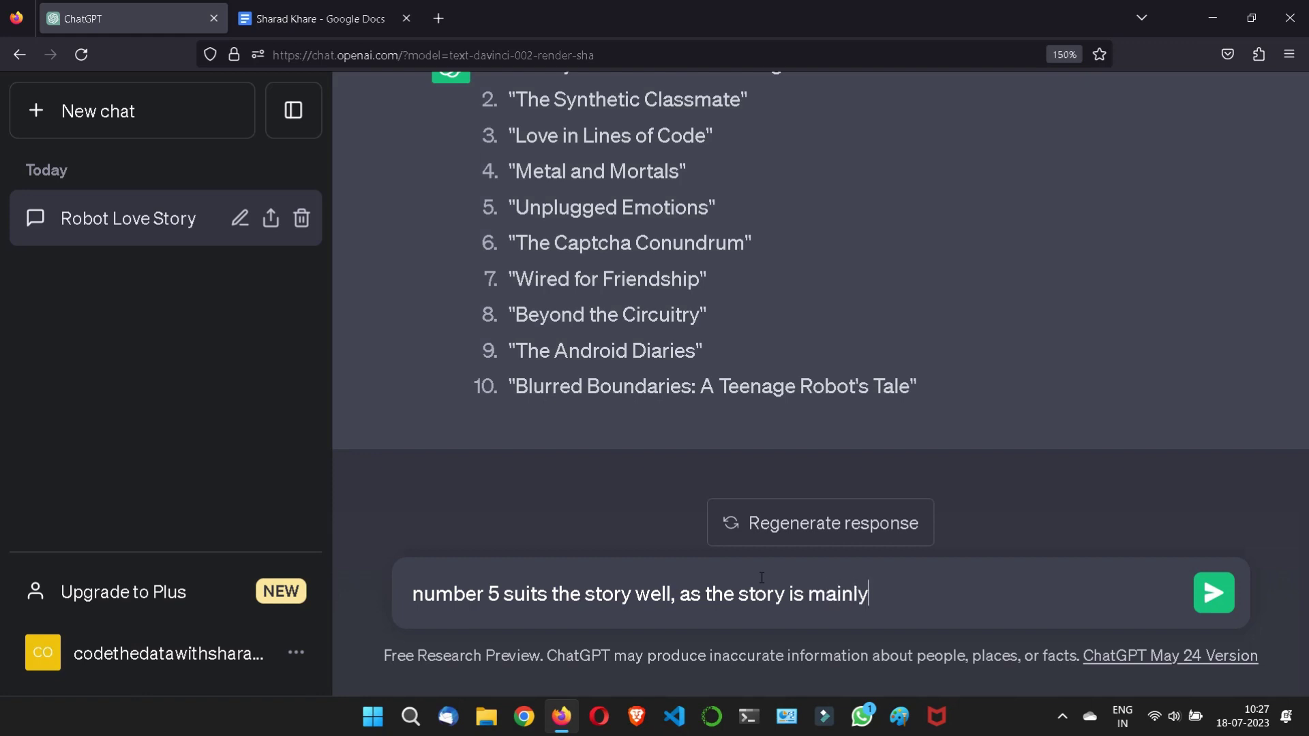
{"action": "type", "text": " about the robot"}
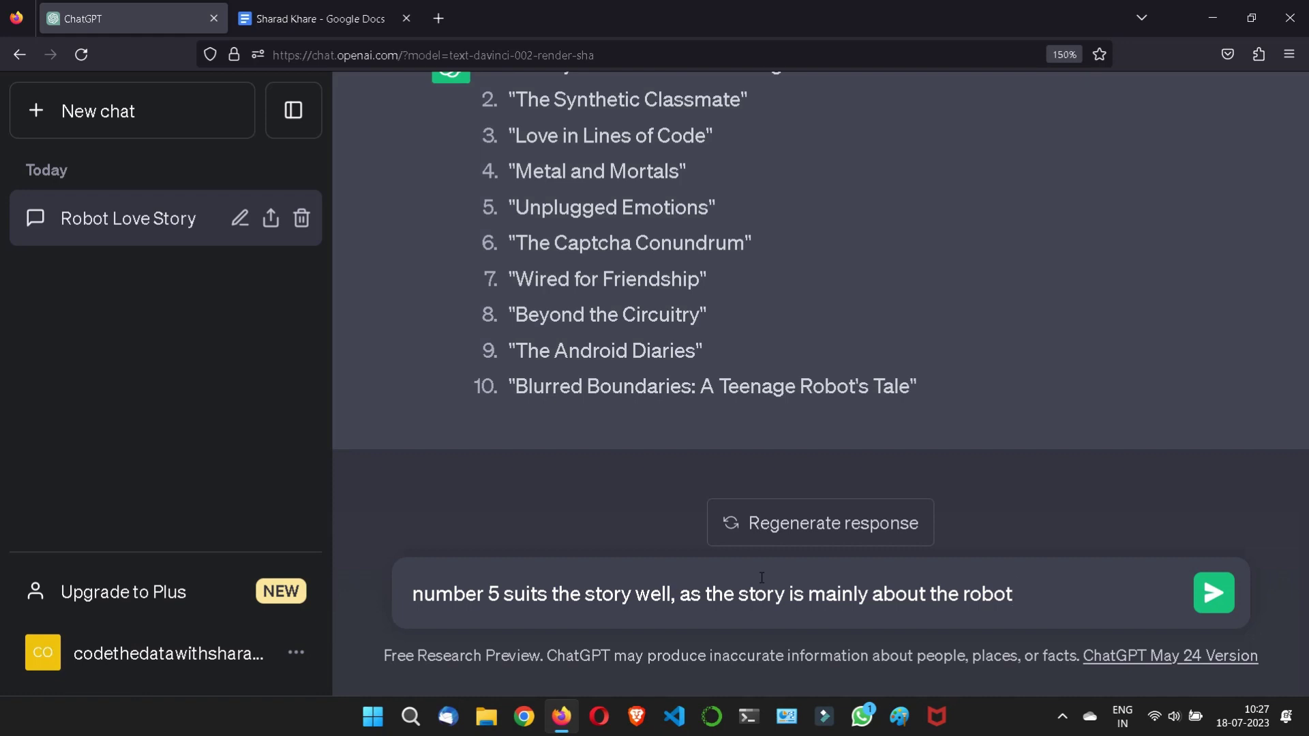
{"action": "scroll", "coordinate": [668, 337], "scroll_direction": "up", "scroll_amount": 2}
Continue the follow-up: the robot must stay true to its robotic nature while developing as a human.
{"action": "scroll", "coordinate": [668, 338], "scroll_direction": "up", "scroll_amount": 2}
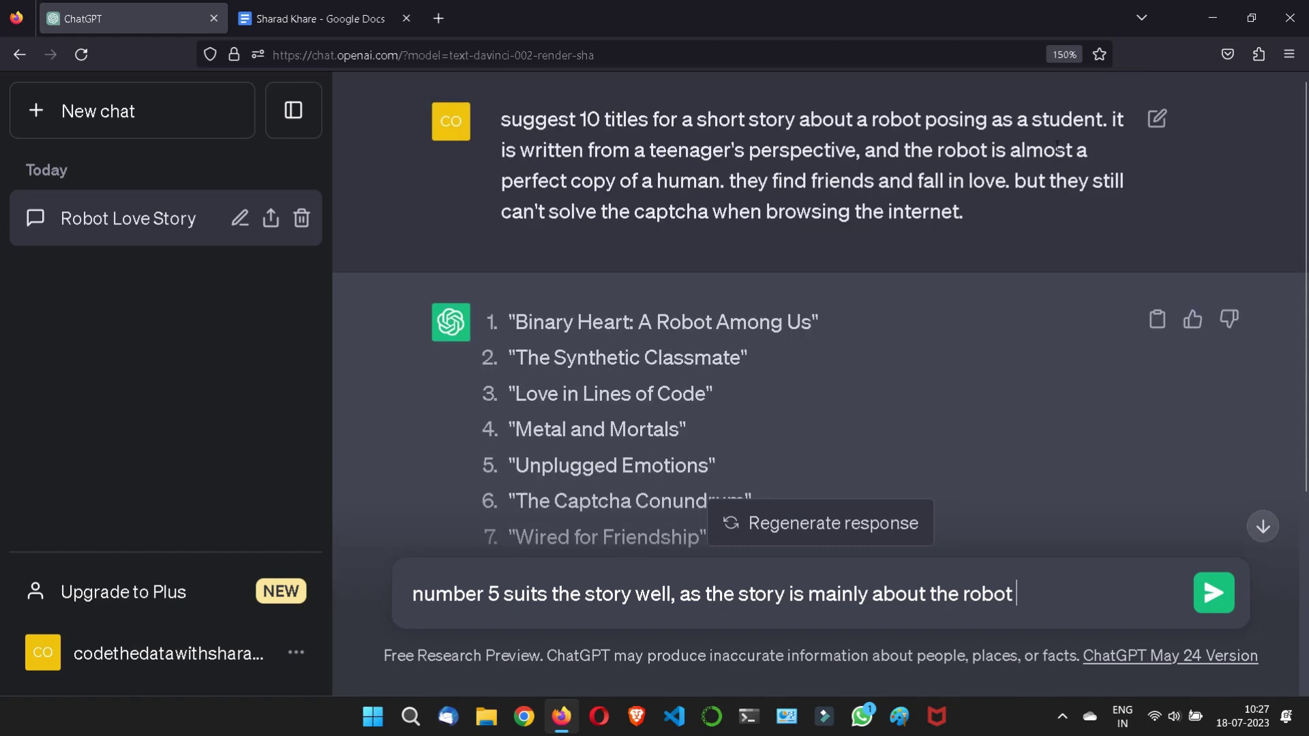
{"action": "scroll", "coordinate": [840, 228], "scroll_direction": "down", "scroll_amount": 4}
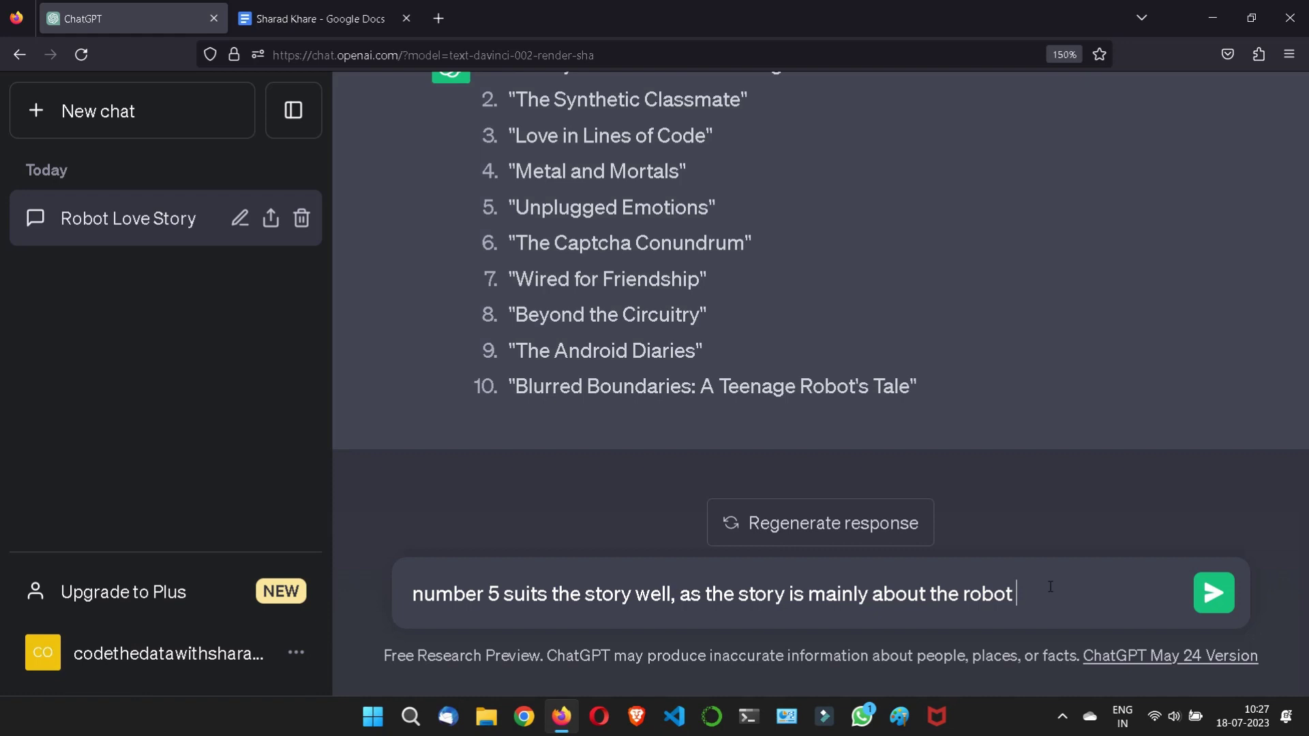
{"action": "type", "text": "figurin"}
{"action": "type", "text": "g out how to"}
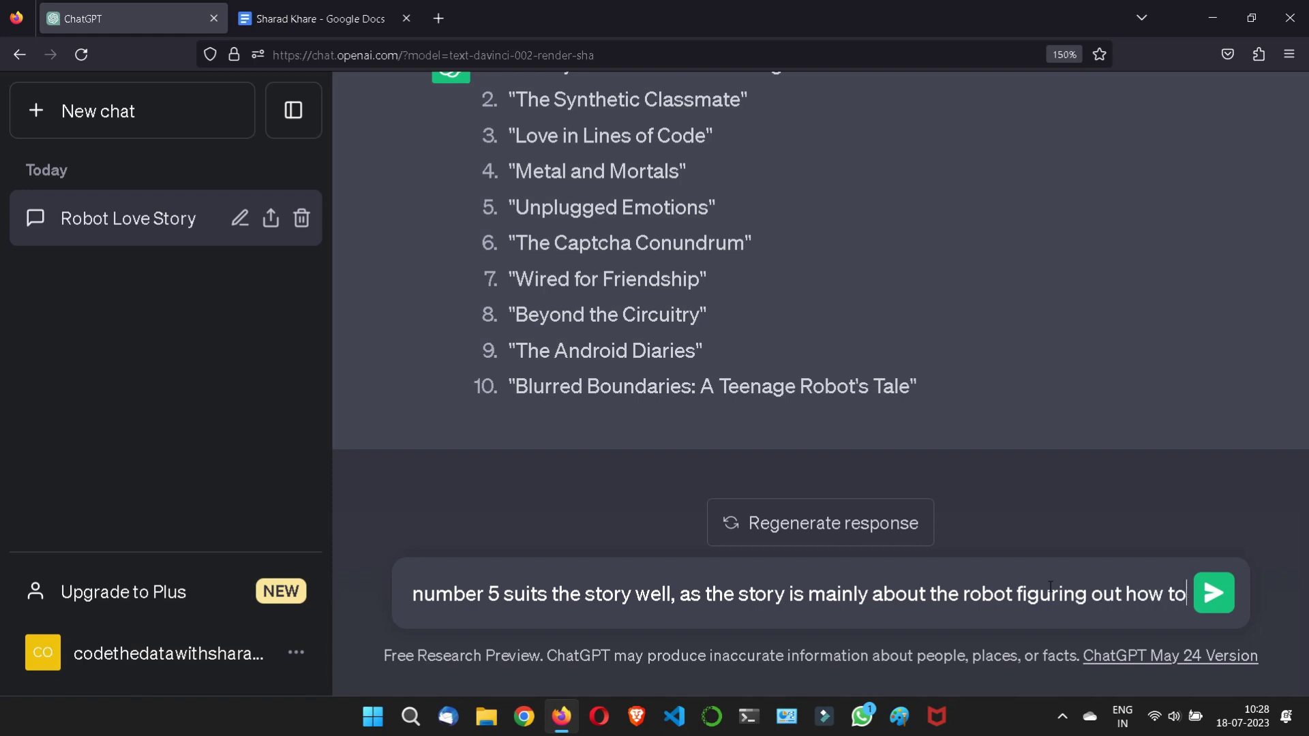
{"action": "type", "text": " stay true "}
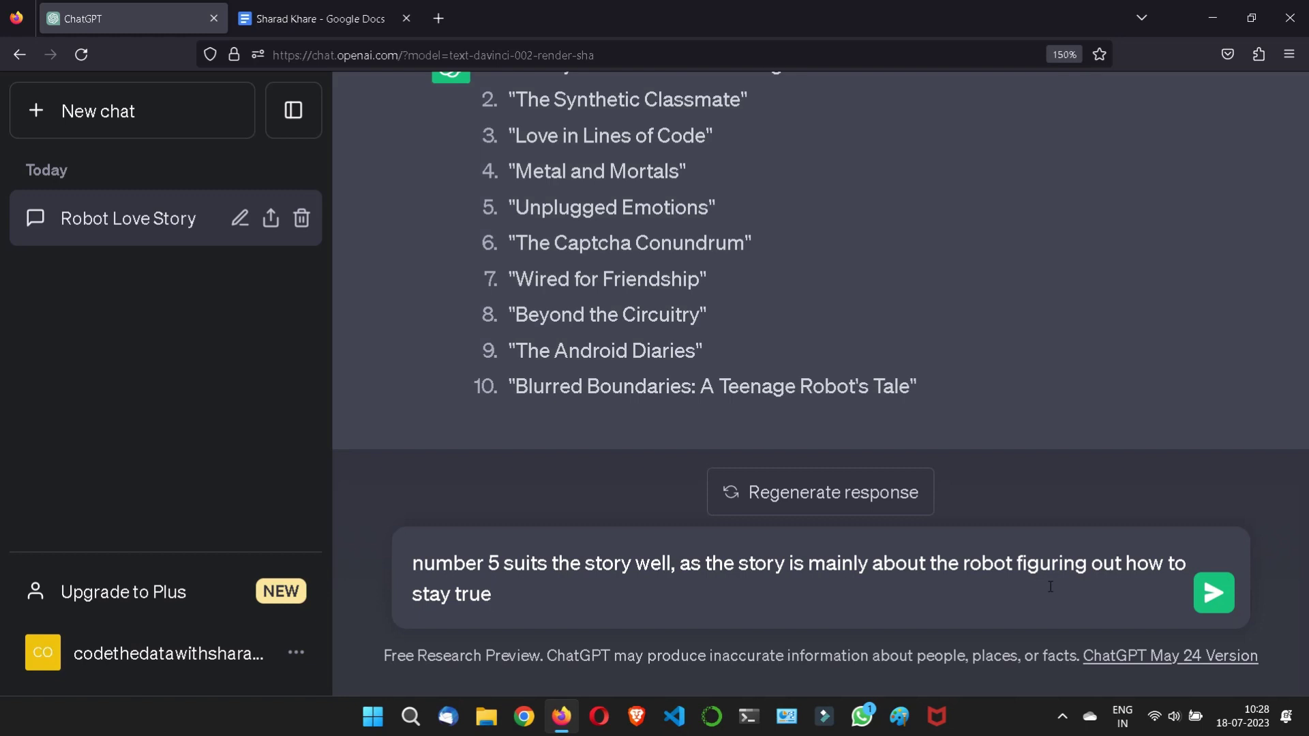
{"action": "type", "text": "to its robotice"}
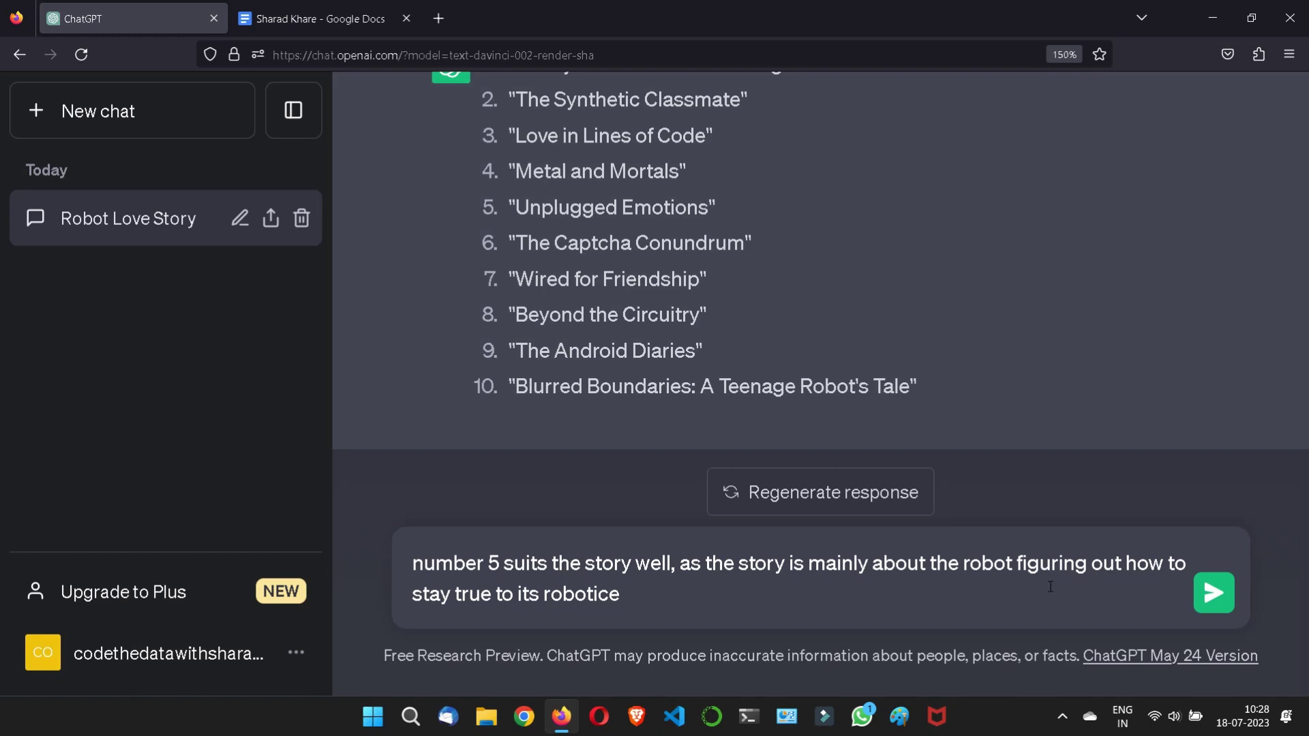
{"action": "key", "text": "BackSpace"}
{"action": "type", "text": "nature but at "}
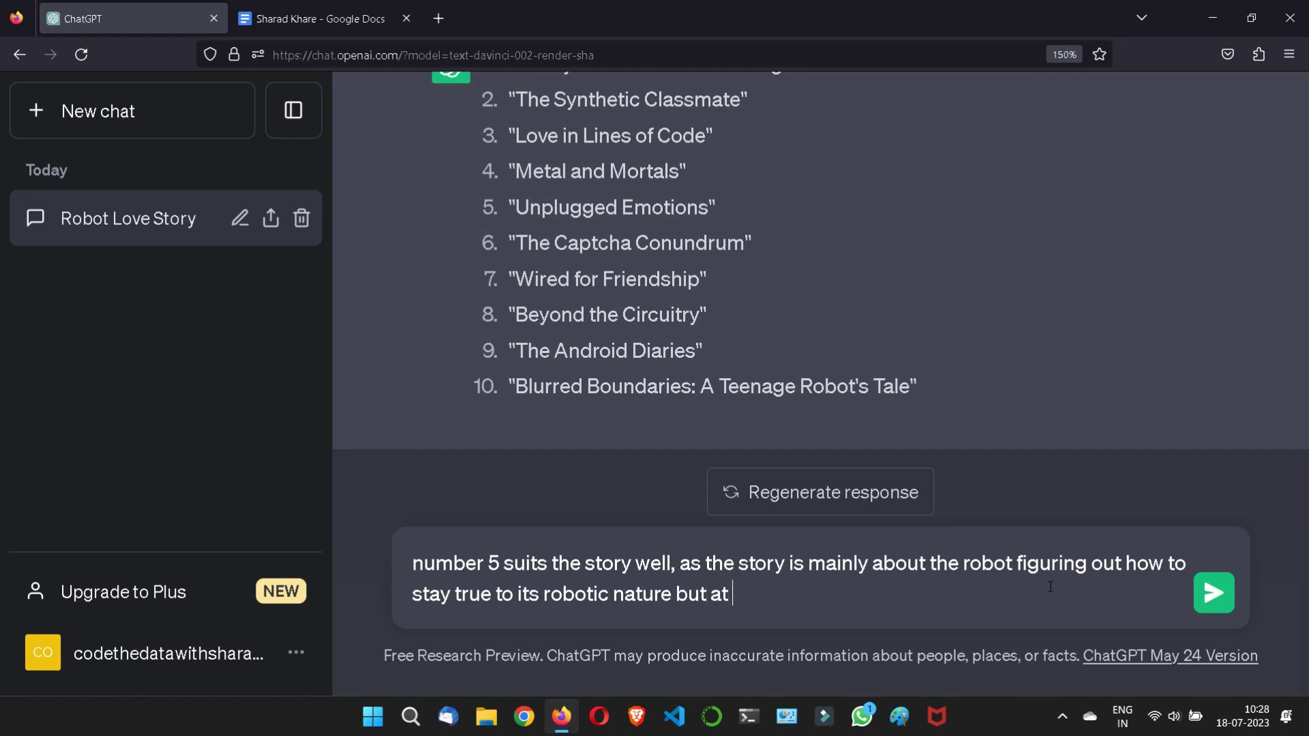
{"action": "type", "text": "the same time"}
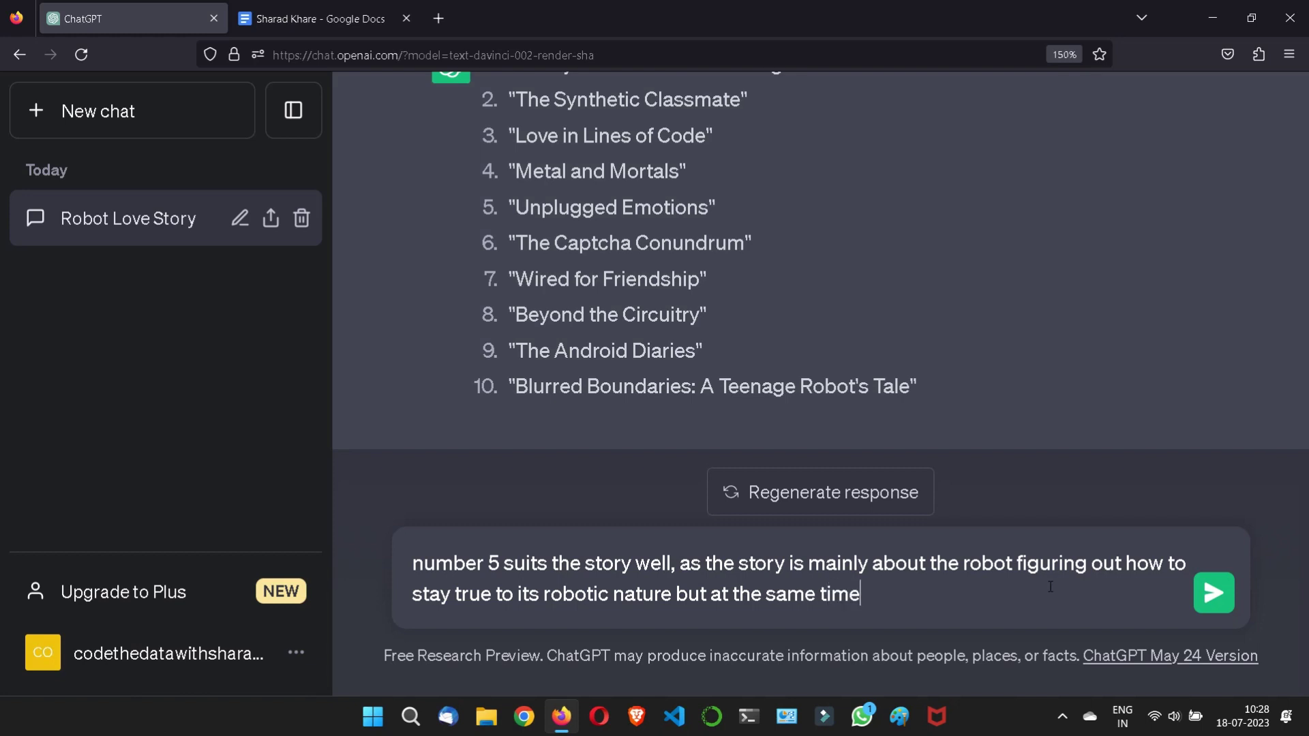
{"action": "type", "text": " develop as a"}
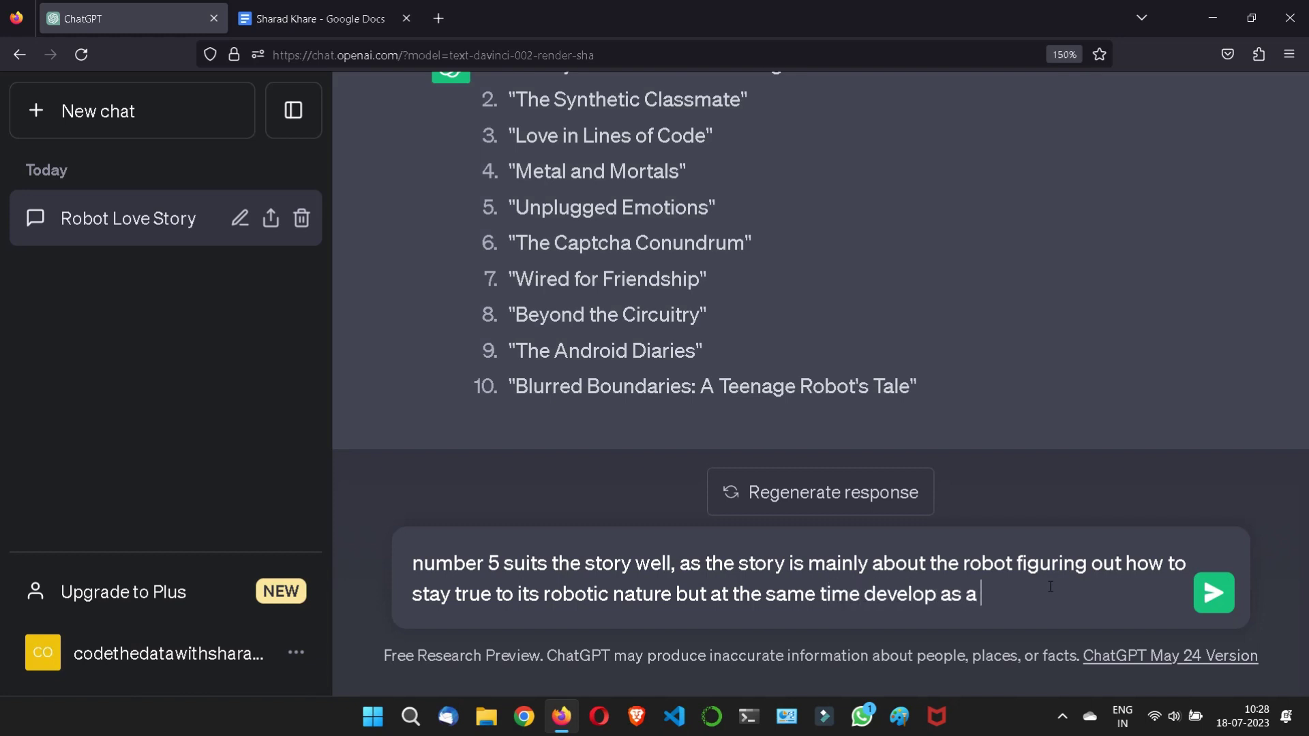
{"action": "type", "text": " human."}
Ask ChatGPT to suggest 10 more titles based on that, and send the message.
{"action": "type", "text": "based o"}
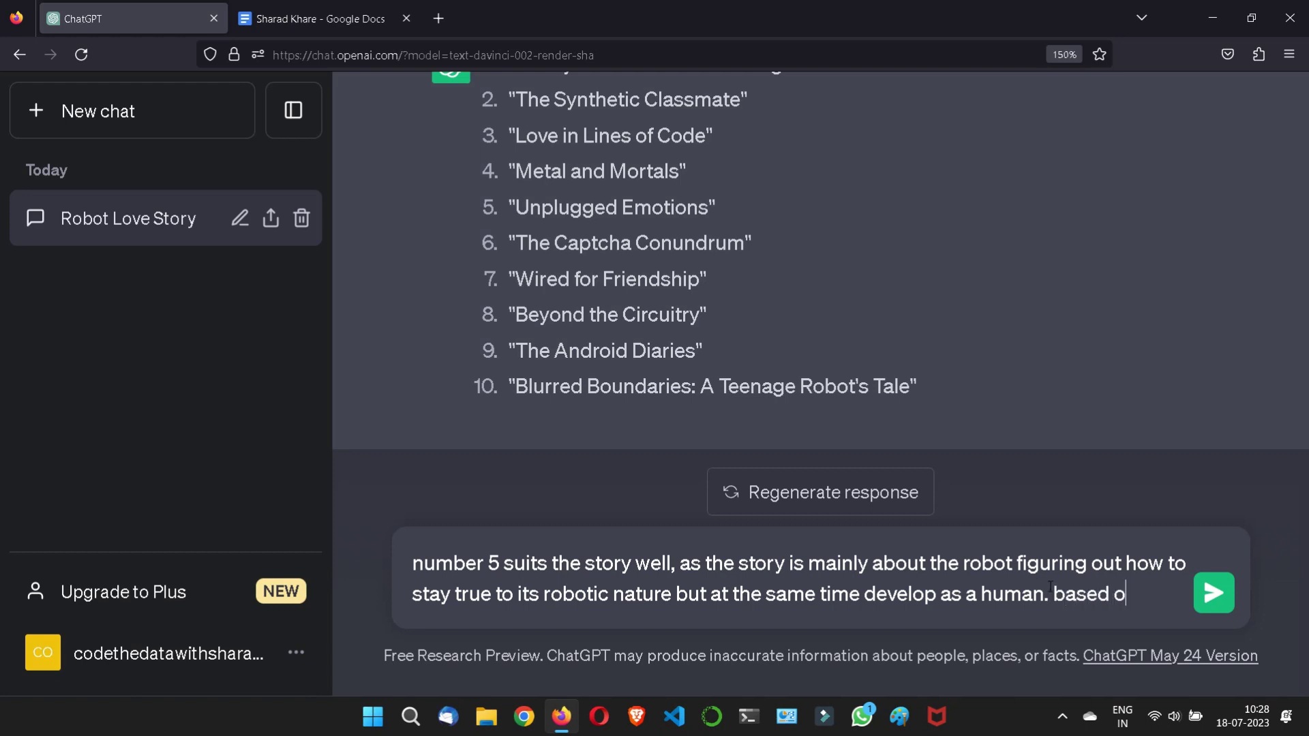
{"action": "type", "text": "n that"}
{"action": "type", "text": ", sug"}
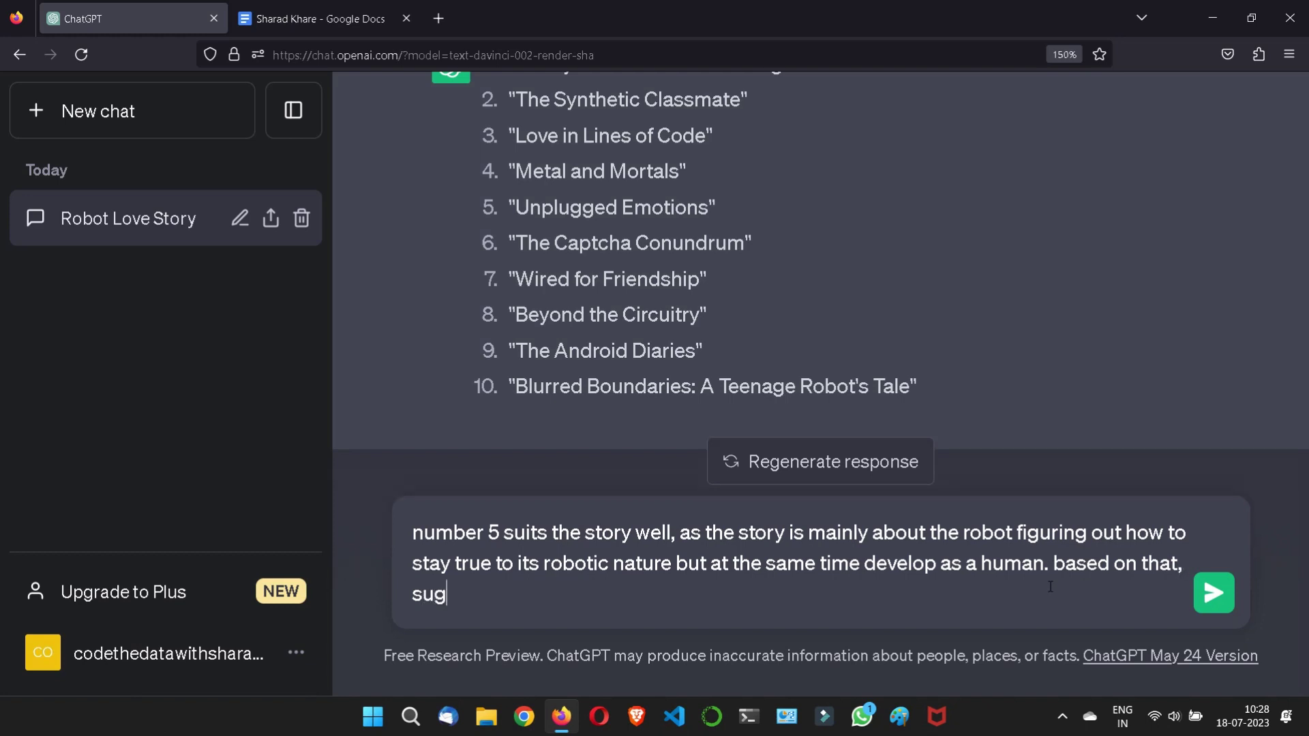
{"action": "type", "text": "gest 10 more tit"}
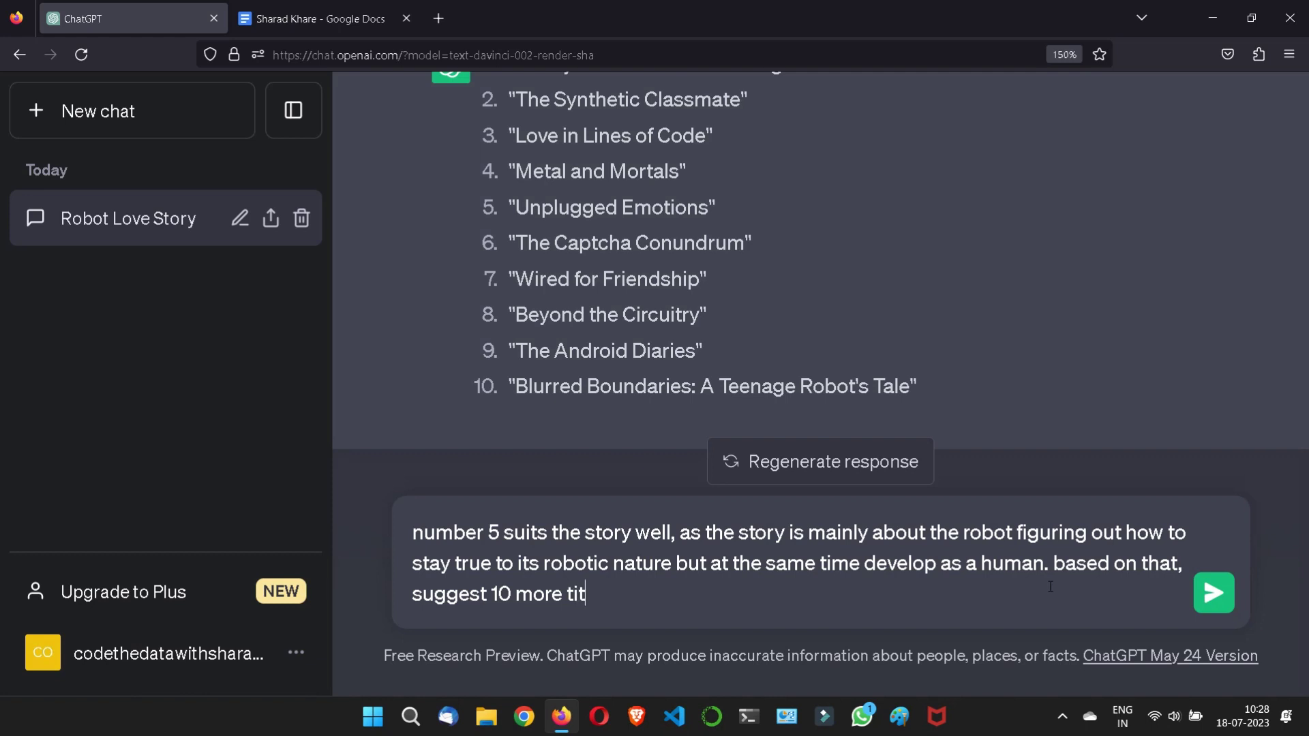
{"action": "type", "text": "lens"}
{"action": "key", "text": "BackSpace"}
{"action": "key", "text": "BackSpace"}
{"action": "type", "text": "s."}
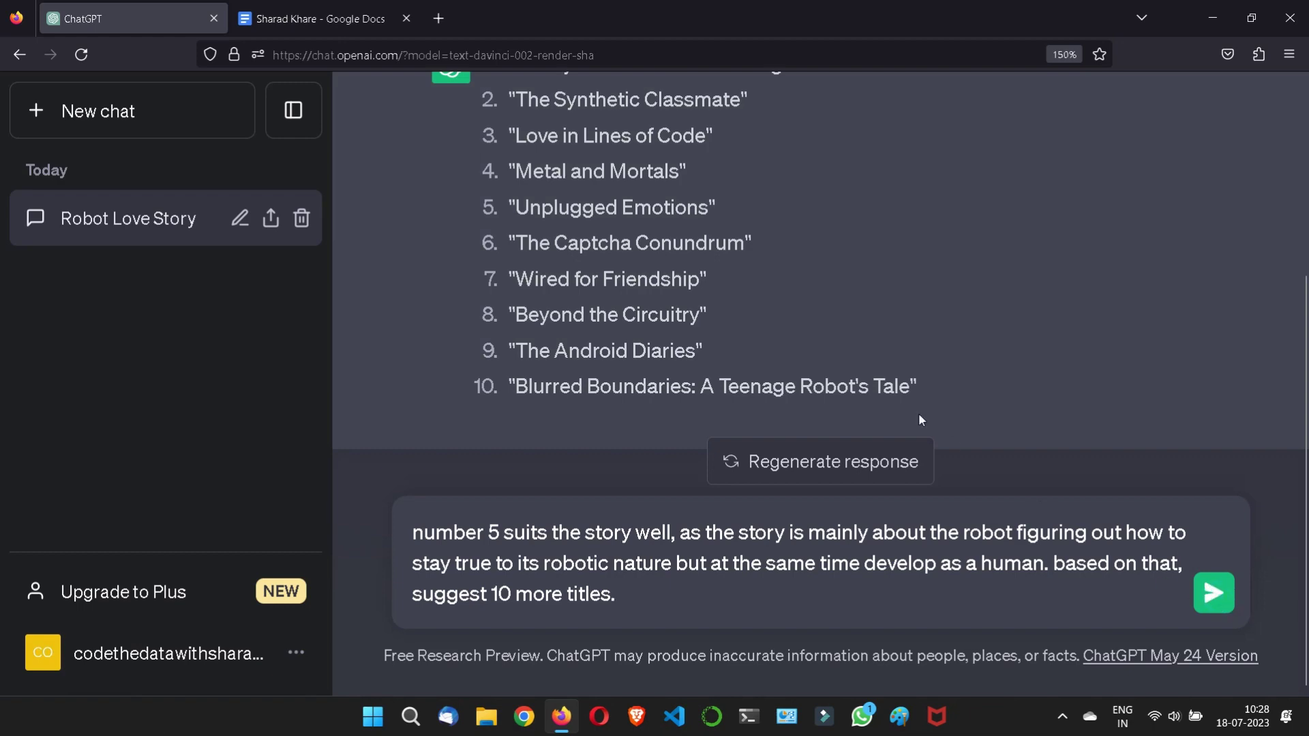
{"action": "key", "text": "Return"}
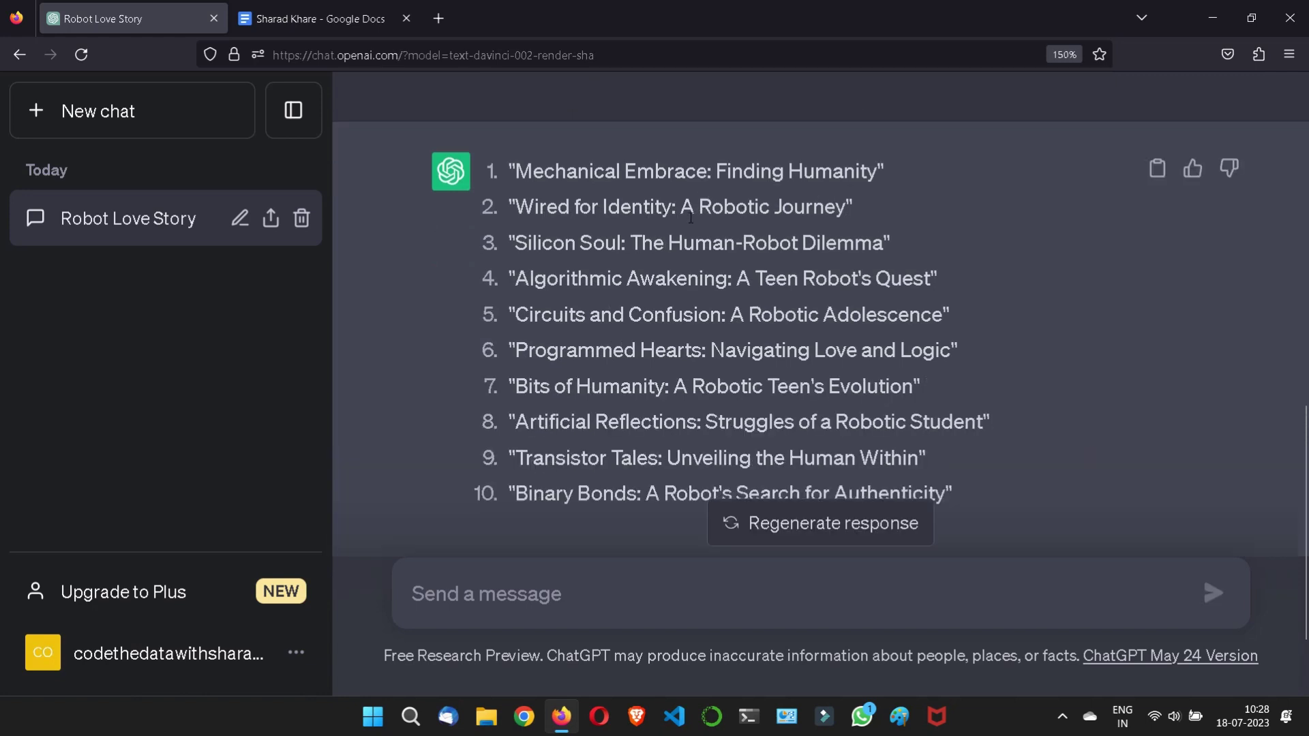
Compare the new ten-title reply with the earlier list of robot story titles.
{"action": "scroll", "coordinate": [731, 242], "scroll_direction": "down", "scroll_amount": 2}
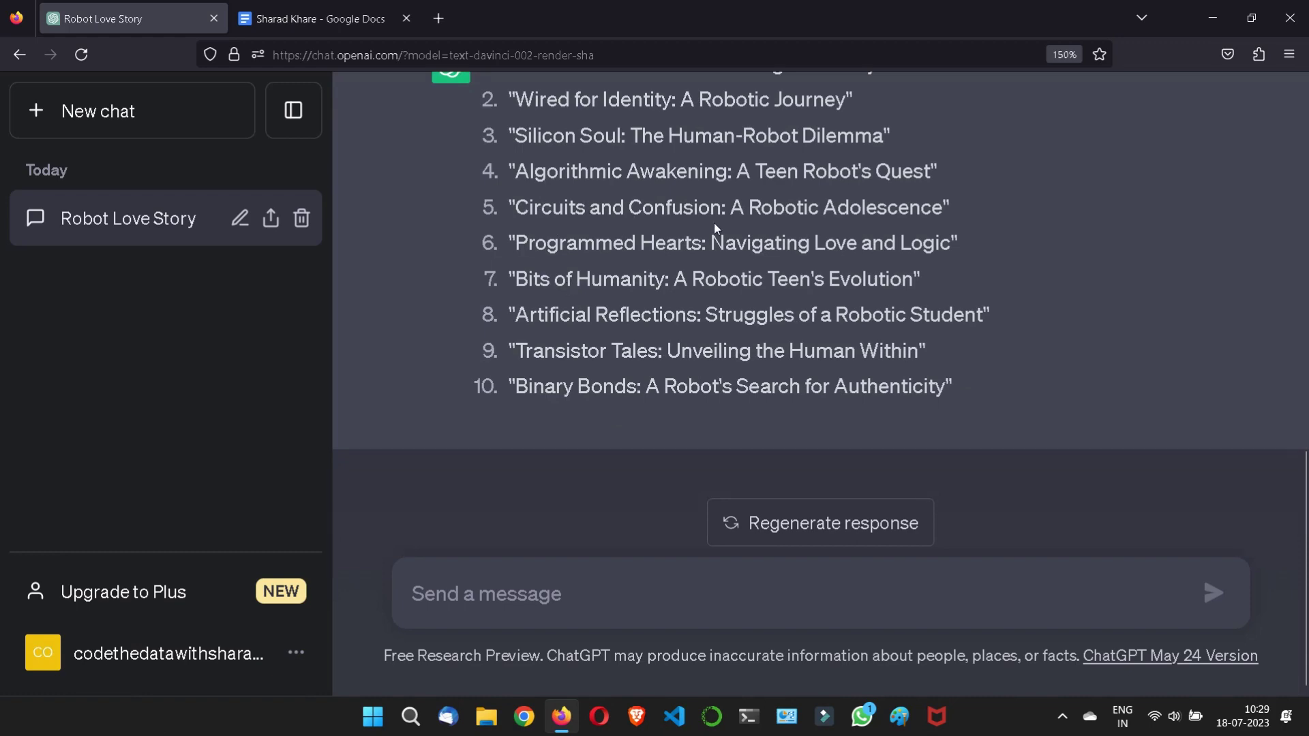
{"action": "scroll", "coordinate": [714, 223], "scroll_direction": "up", "scroll_amount": 5}
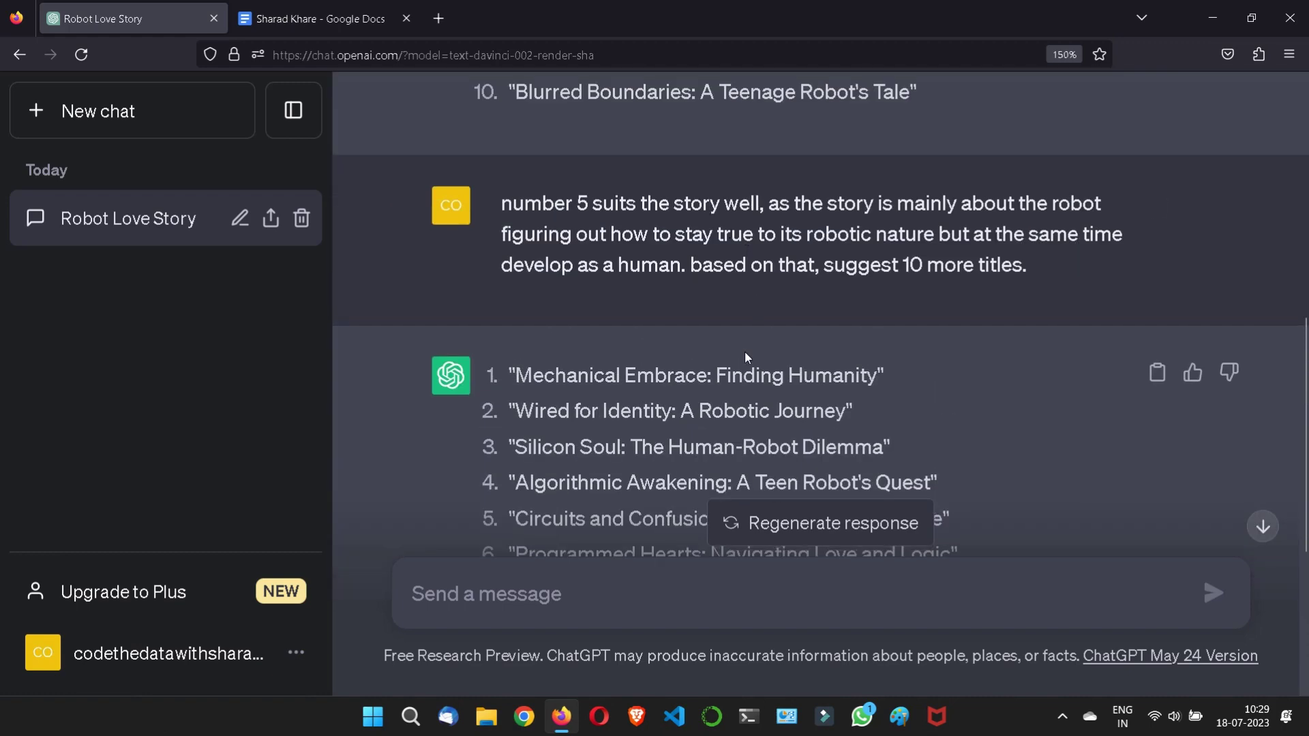
{"action": "scroll", "coordinate": [744, 351], "scroll_direction": "up", "scroll_amount": 8}
{"action": "scroll", "coordinate": [658, 349], "scroll_direction": "down", "scroll_amount": 5}
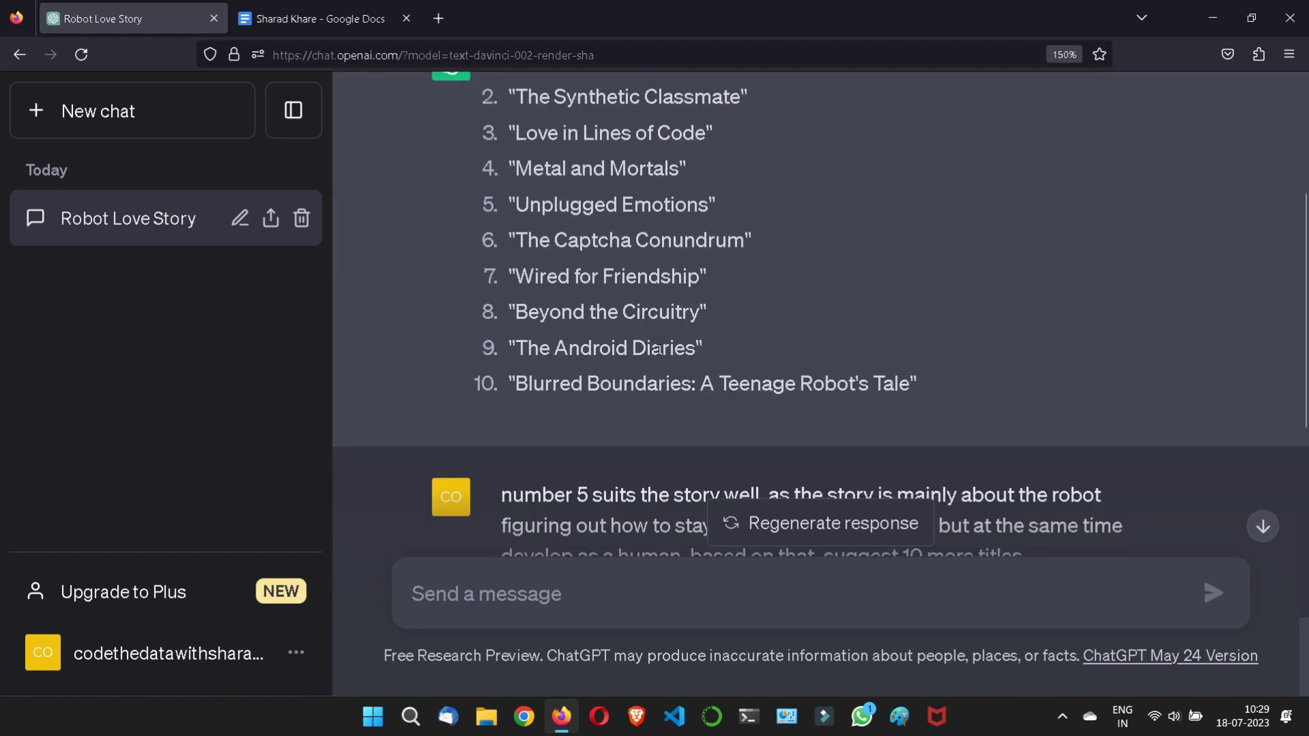
{"action": "scroll", "coordinate": [617, 334], "scroll_direction": "up", "scroll_amount": 3}
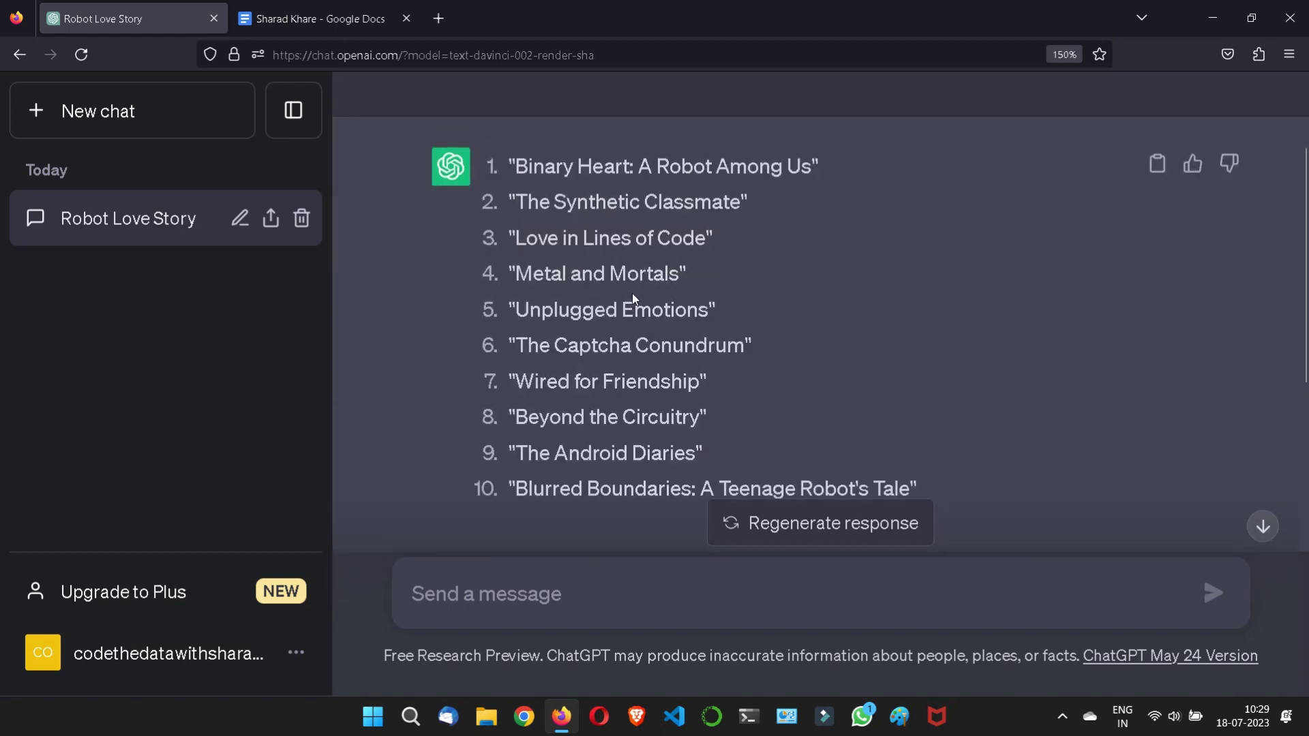
{"action": "scroll", "coordinate": [634, 298], "scroll_direction": "down", "scroll_amount": 5}
Highlight titles 7 and 8, starting with 'Bits of Humanity: A Robotic Teen's Evolution'.
{"action": "scroll", "coordinate": [631, 290], "scroll_direction": "down", "scroll_amount": 5}
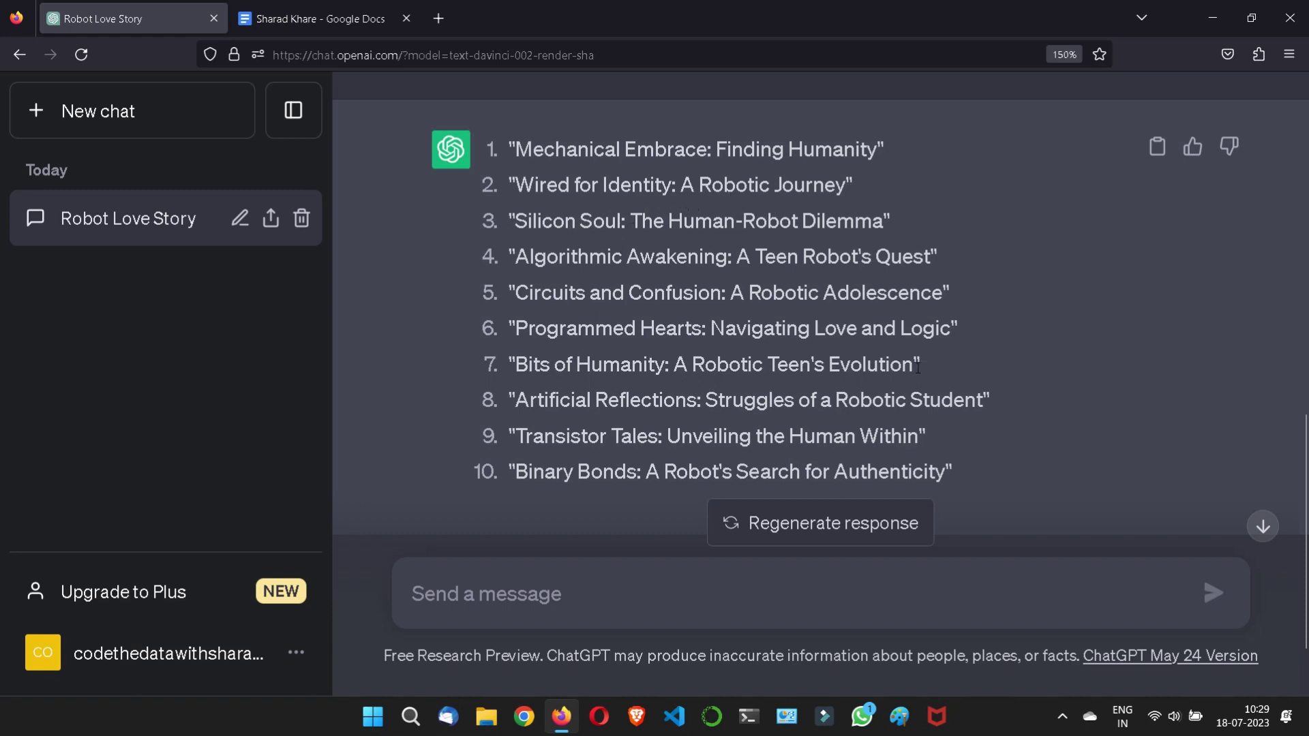
{"action": "left_click_drag", "start_coordinate": [936, 371], "coordinate": [741, 401]}
{"action": "left_click_drag", "start_coordinate": [994, 406], "coordinate": [569, 389]}
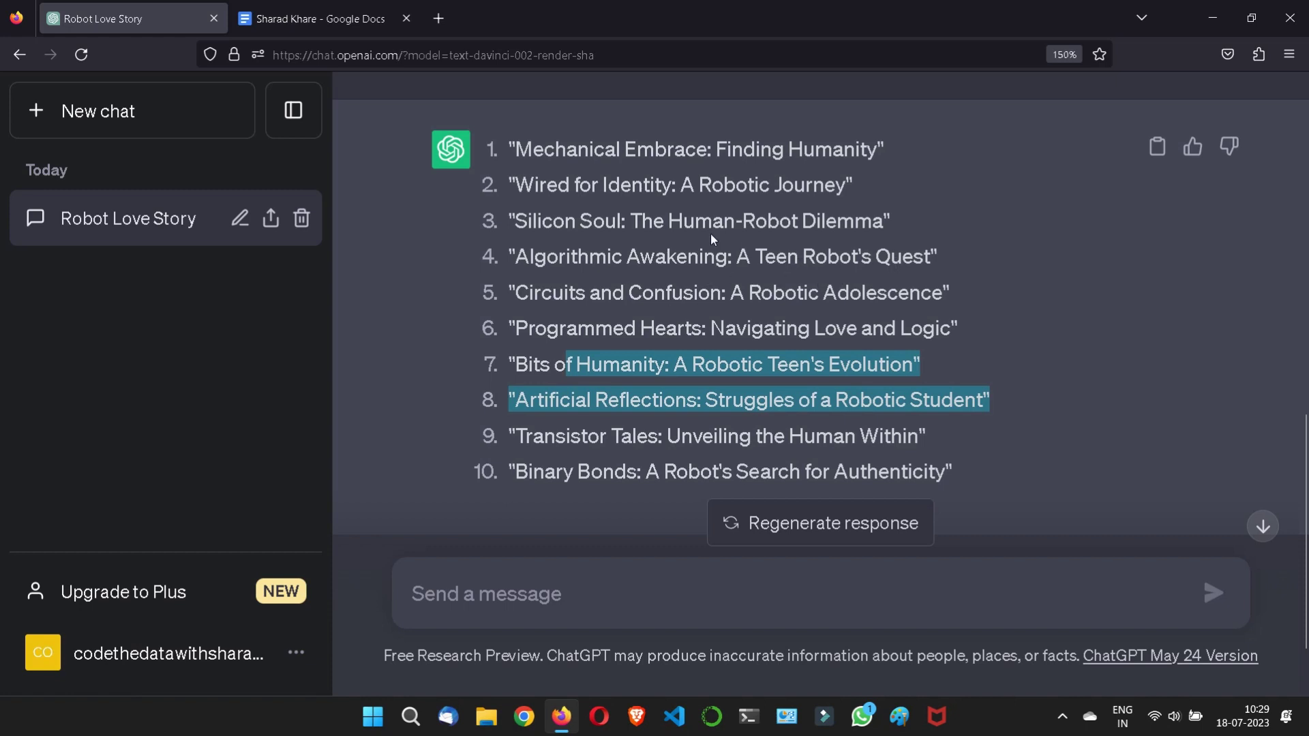
{"action": "left_click", "coordinate": [644, 382]}
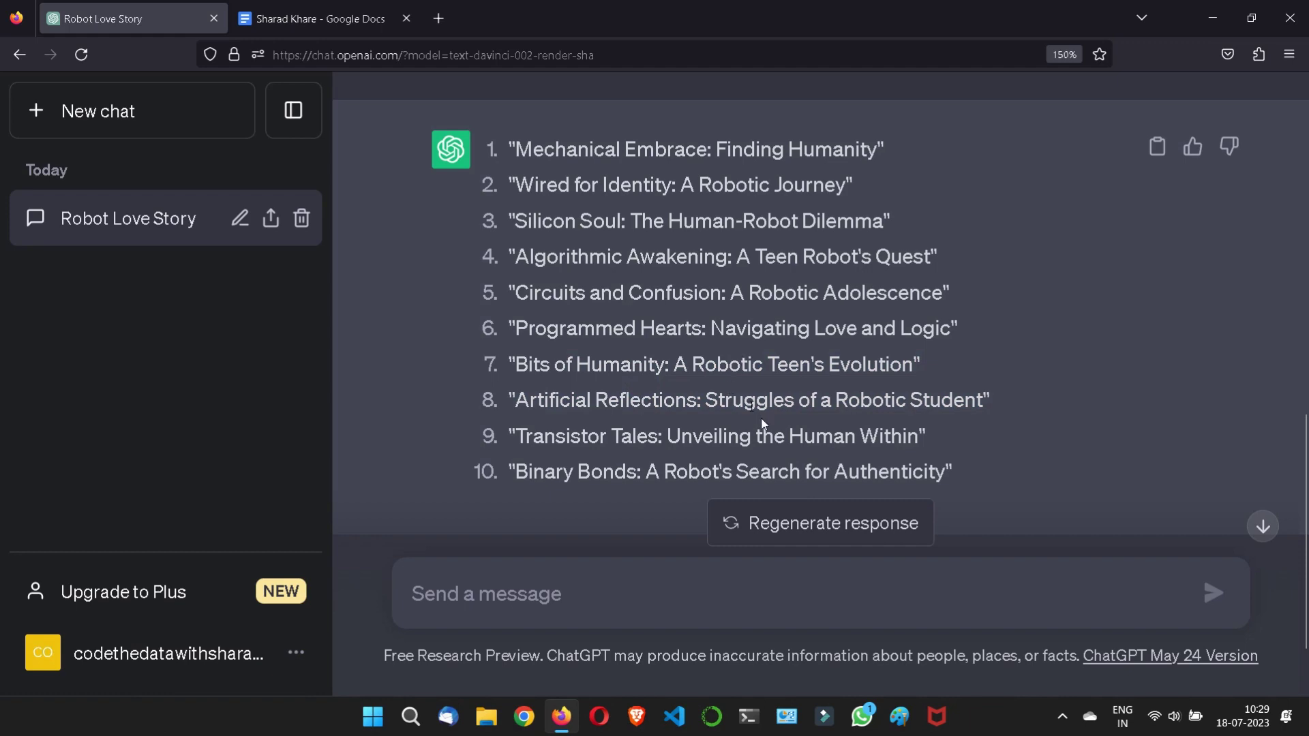
{"action": "scroll", "coordinate": [723, 373], "scroll_direction": "up", "scroll_amount": 4}
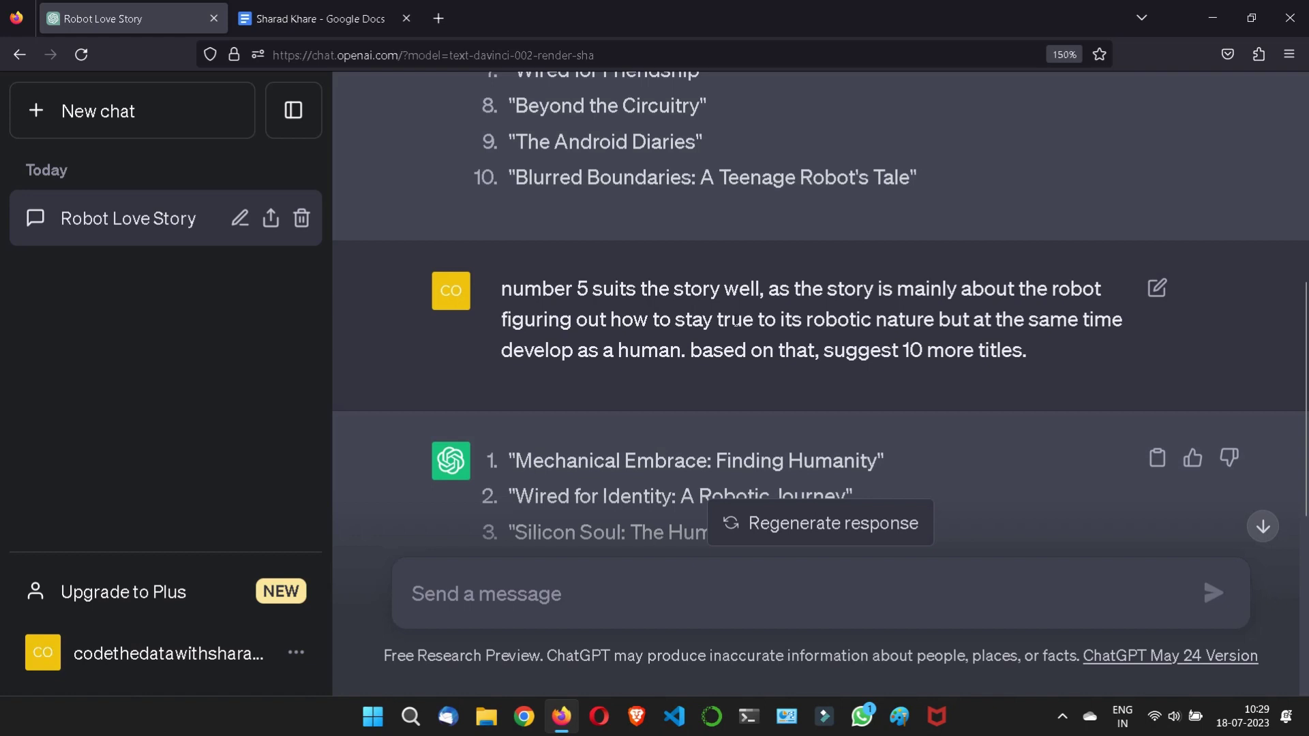
{"action": "scroll", "coordinate": [765, 330], "scroll_direction": "down", "scroll_amount": 3}
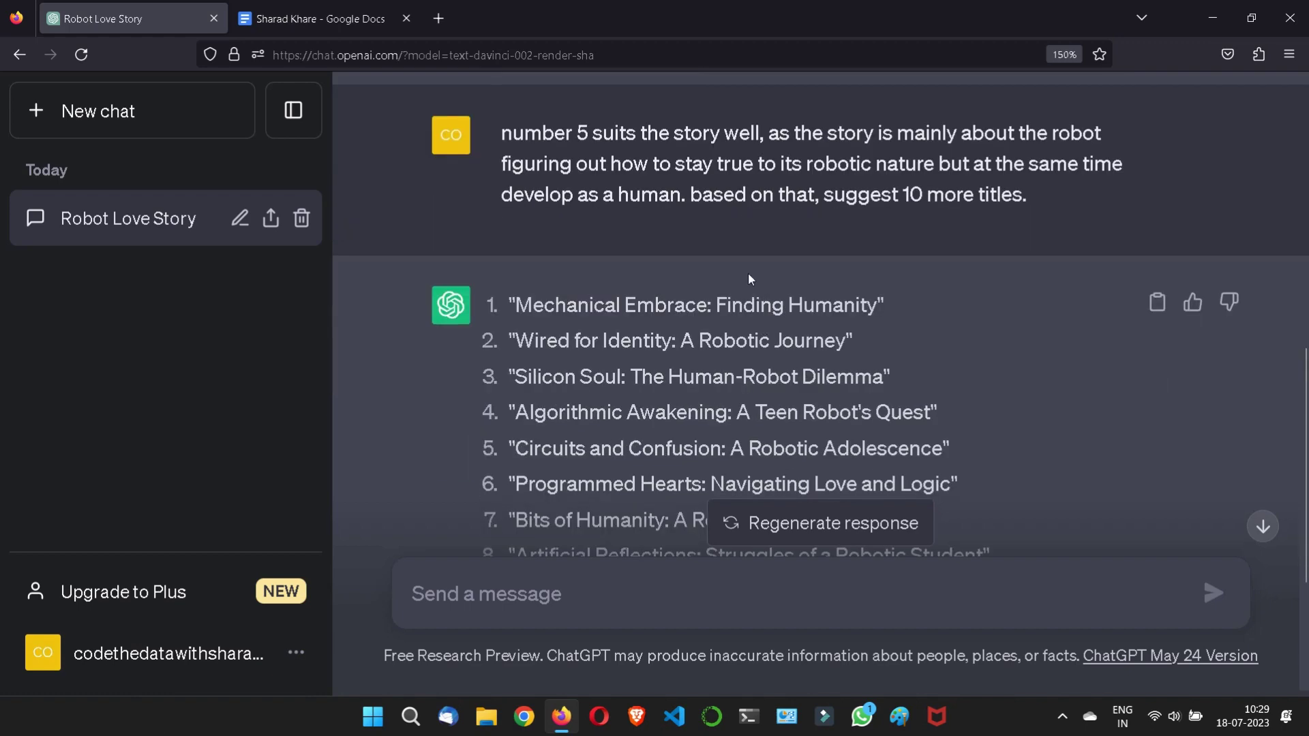
{"action": "scroll", "coordinate": [761, 300], "scroll_direction": "down", "scroll_amount": 3}
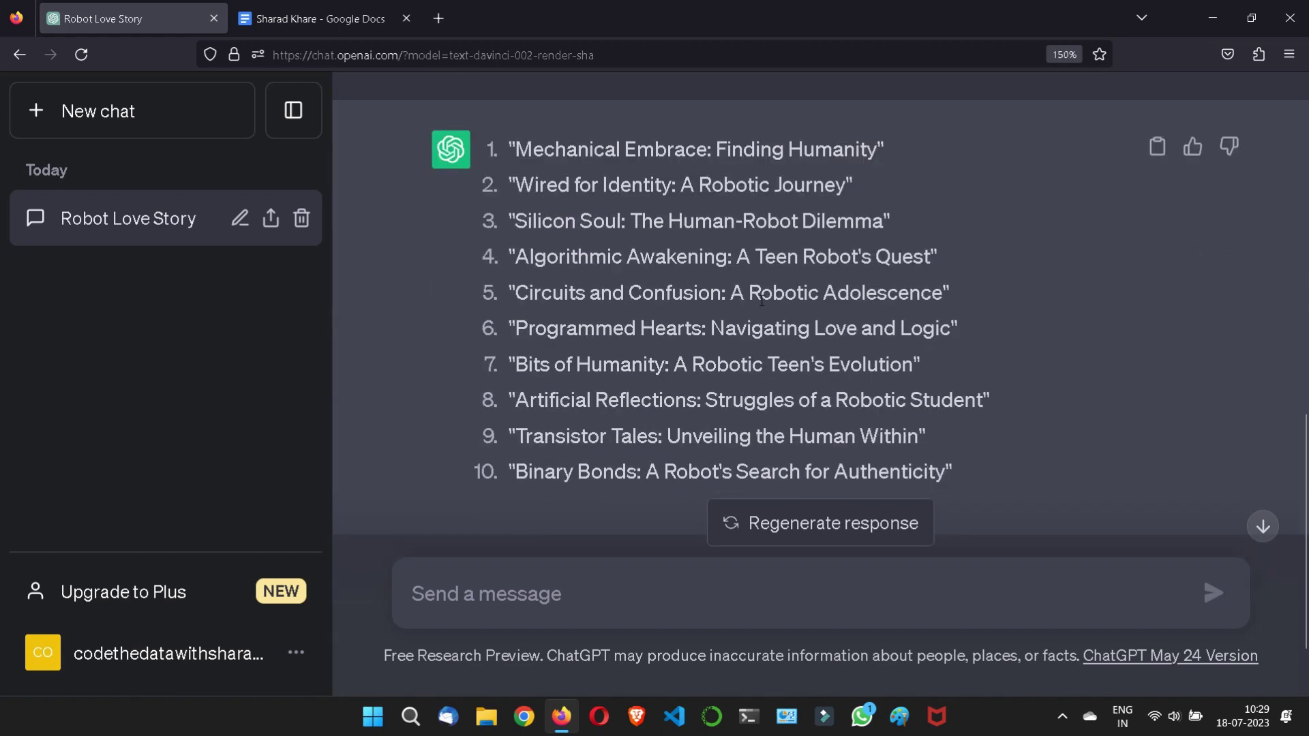
{"action": "scroll", "coordinate": [824, 296], "scroll_direction": "up", "scroll_amount": 6}
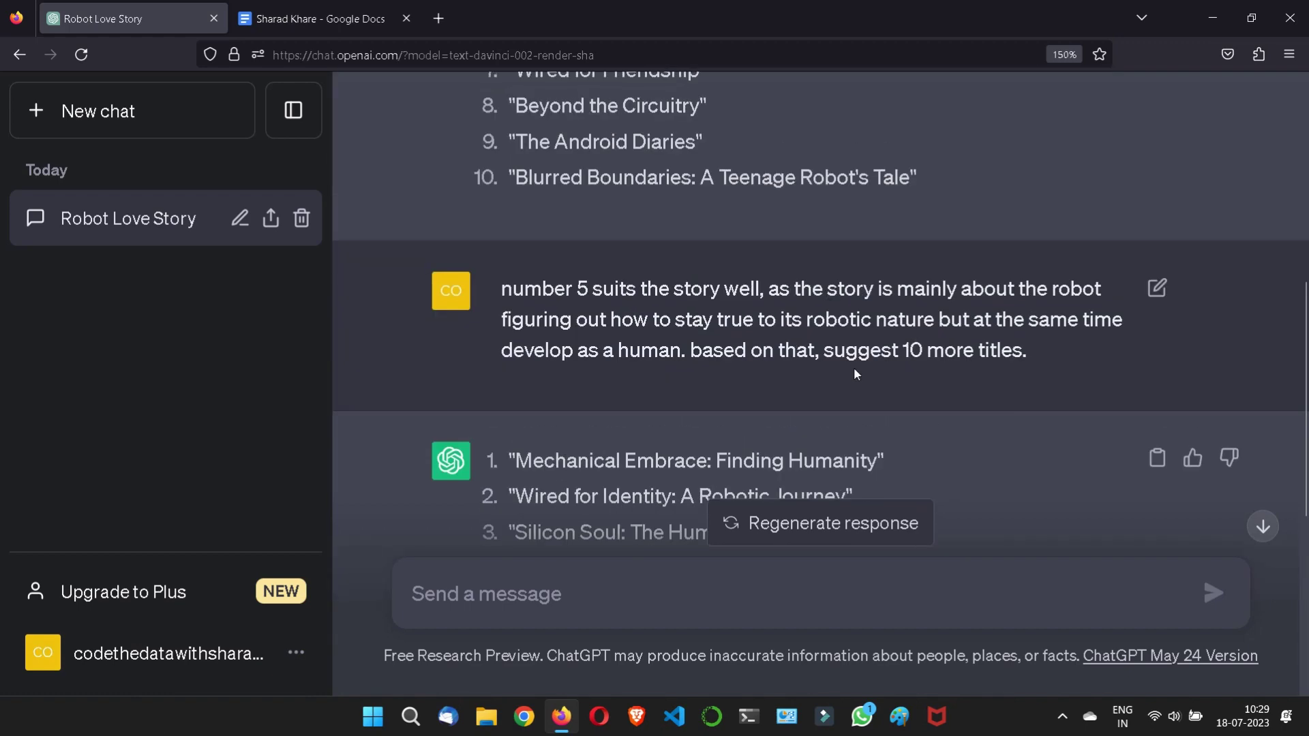
{"action": "scroll", "coordinate": [677, 338], "scroll_direction": "down", "scroll_amount": 6}
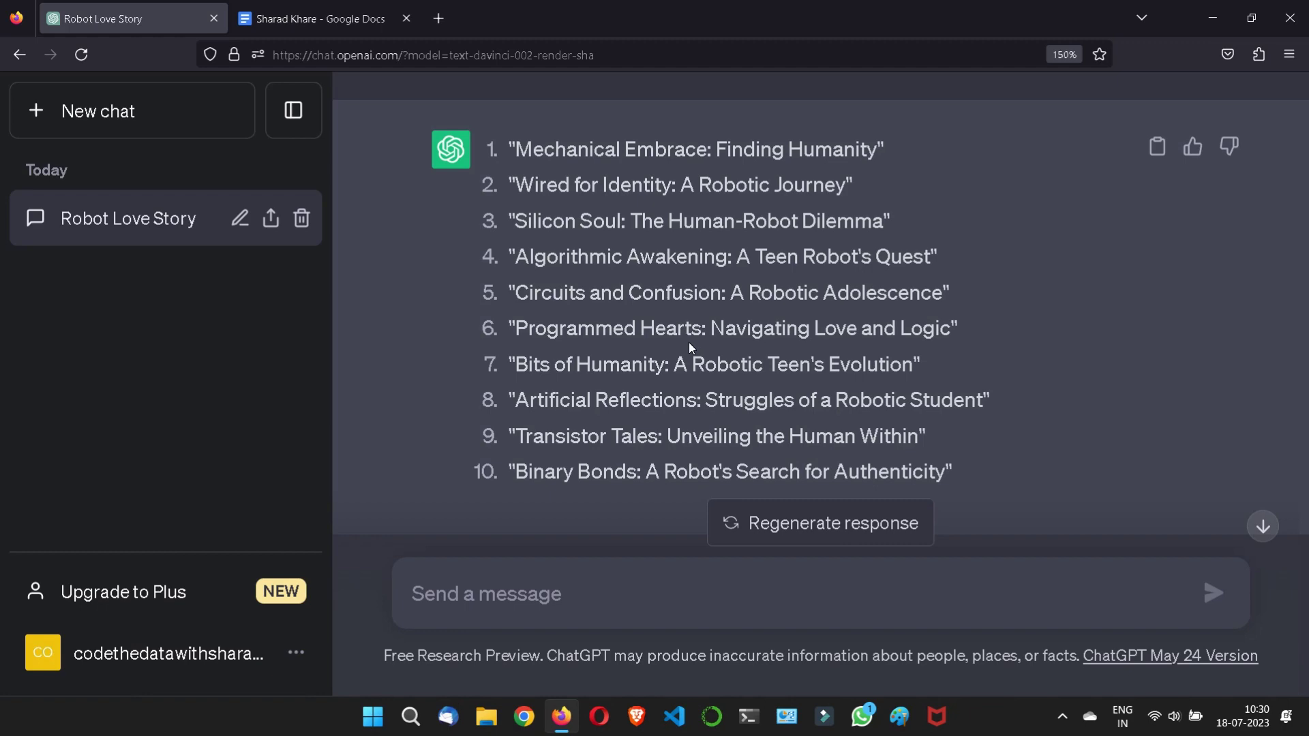
{"action": "scroll", "coordinate": [689, 342], "scroll_direction": "up", "scroll_amount": 3}
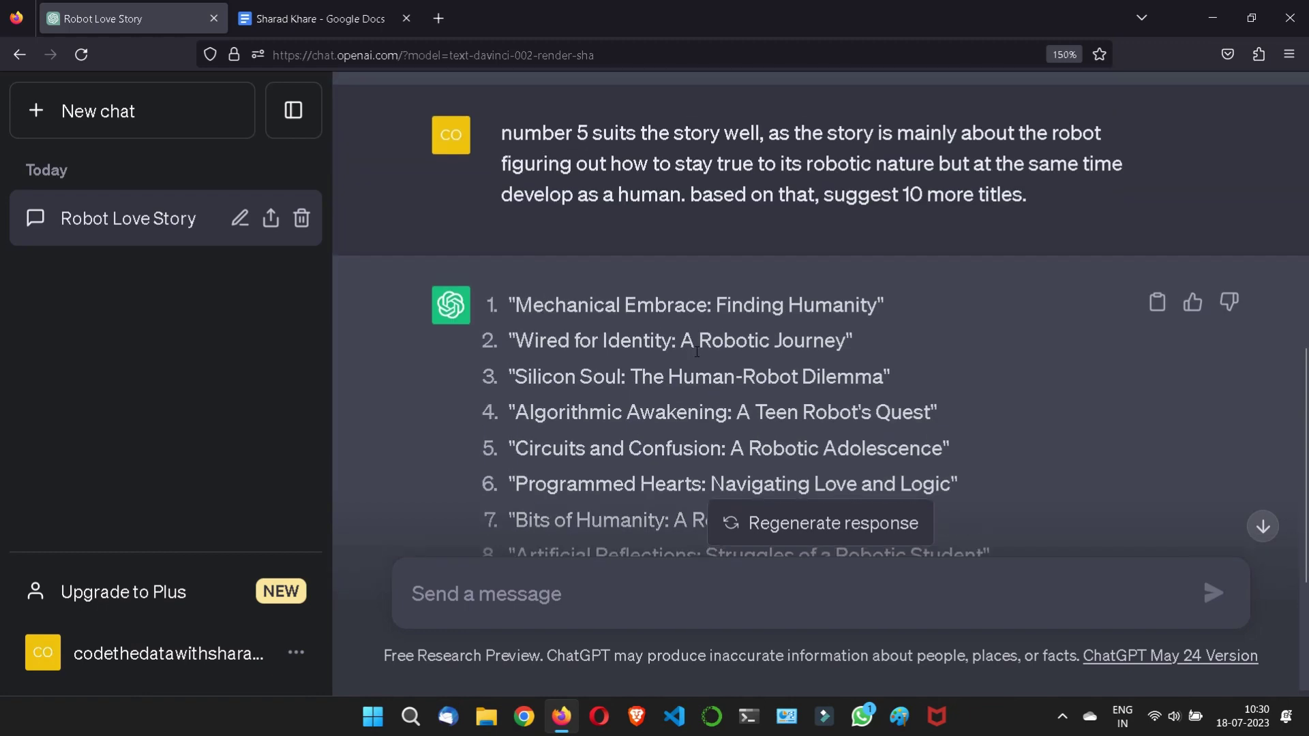
{"action": "scroll", "coordinate": [689, 342], "scroll_direction": "down", "scroll_amount": 3}
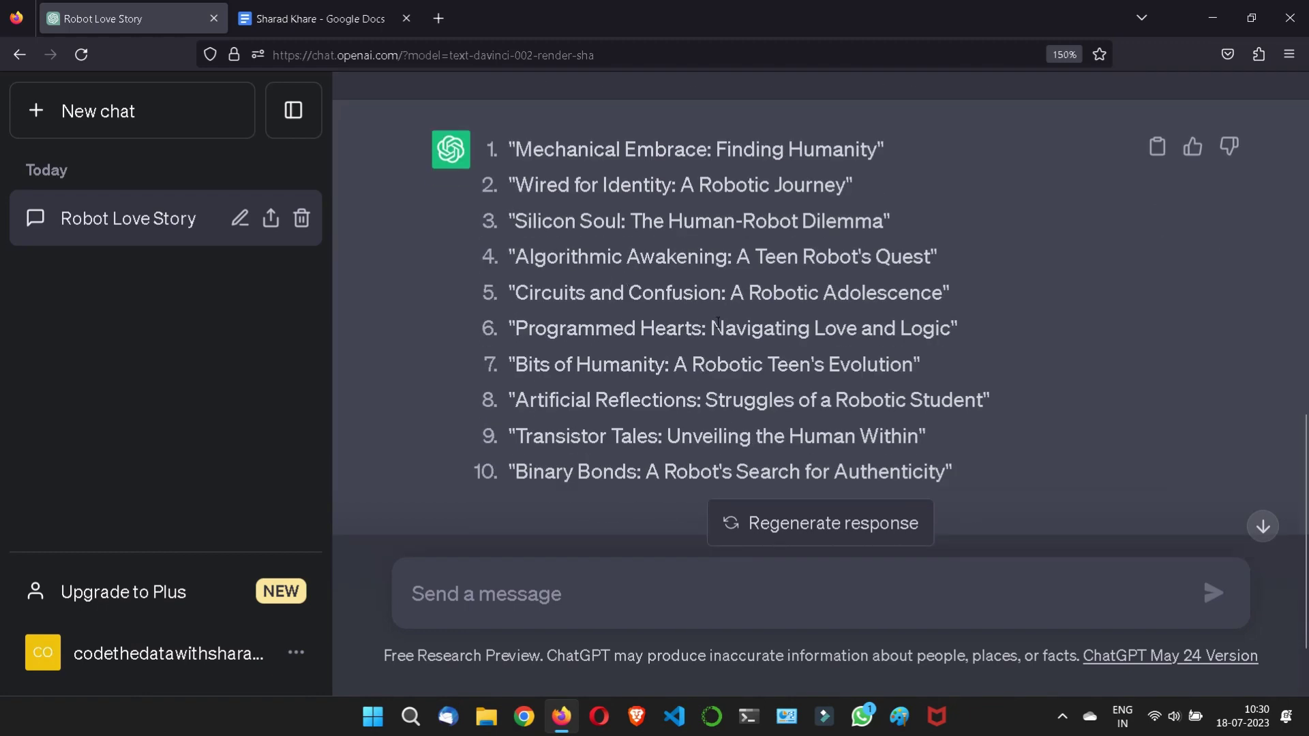
{"action": "scroll", "coordinate": [744, 359], "scroll_direction": "up", "scroll_amount": 5}
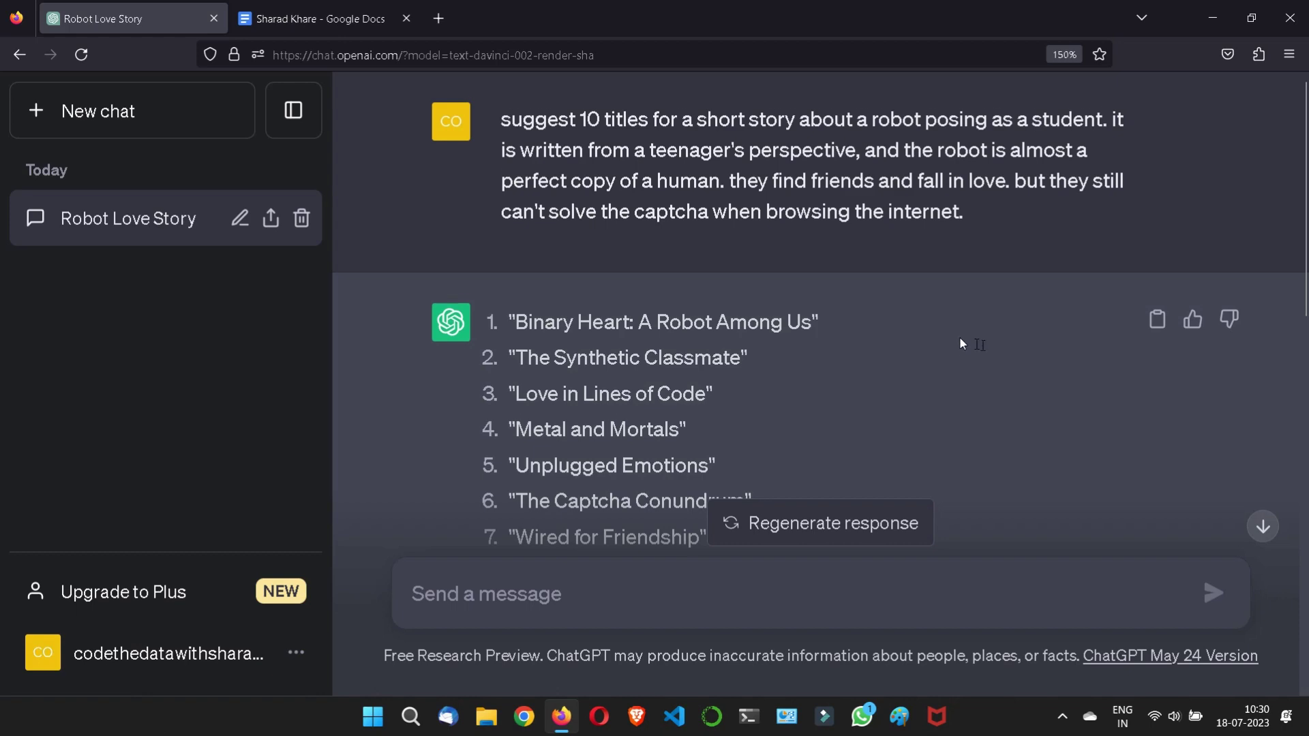
{"action": "scroll", "coordinate": [959, 337], "scroll_direction": "down", "scroll_amount": 5}
{"action": "scroll", "coordinate": [962, 307], "scroll_direction": "down", "scroll_amount": 3}
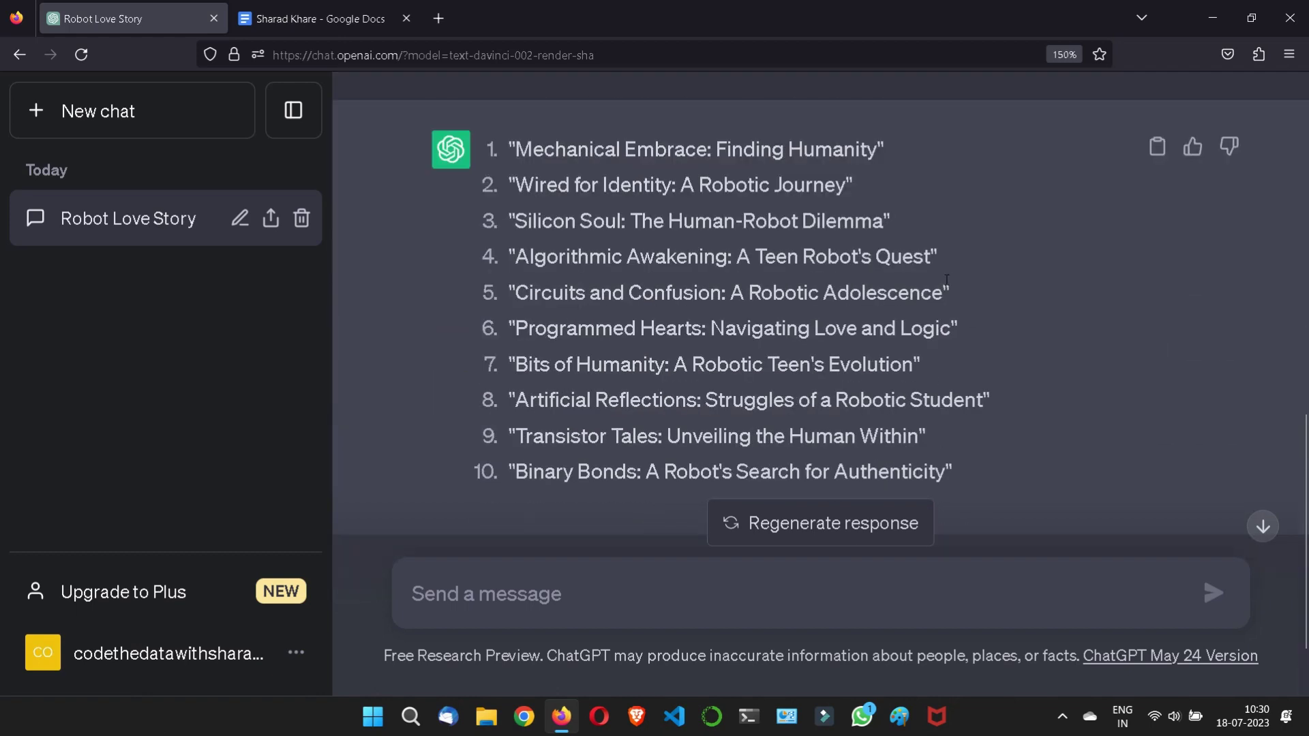